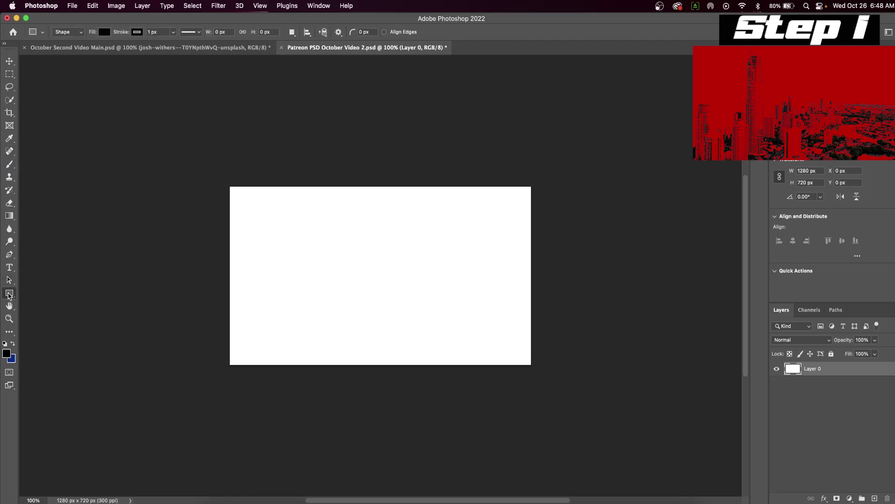
Step: Draw a rectangle larger than the canvas and pick red df0404 as its fill
left_click_drag(189, 134, 568, 424)
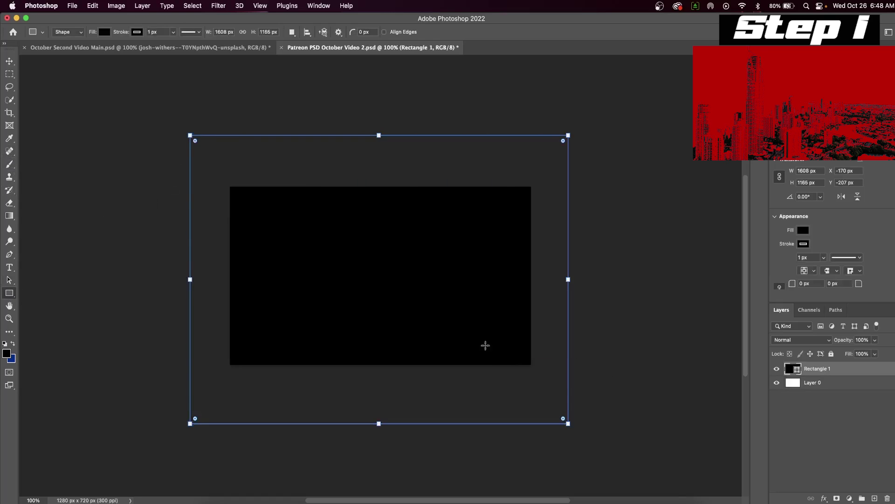
left_click(135, 31)
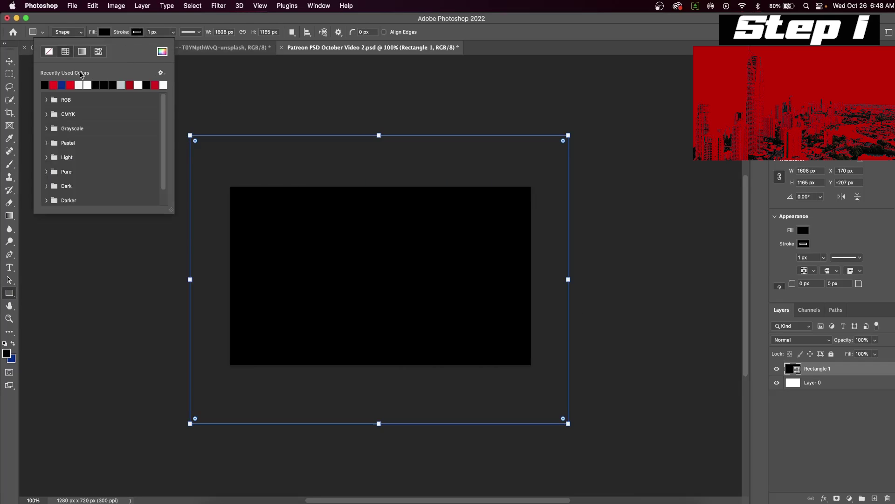
left_click(163, 52)
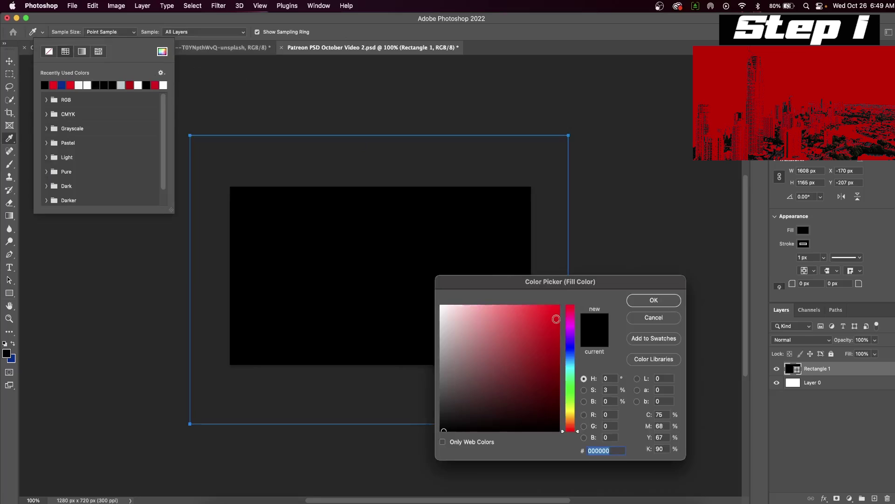
left_click(558, 320)
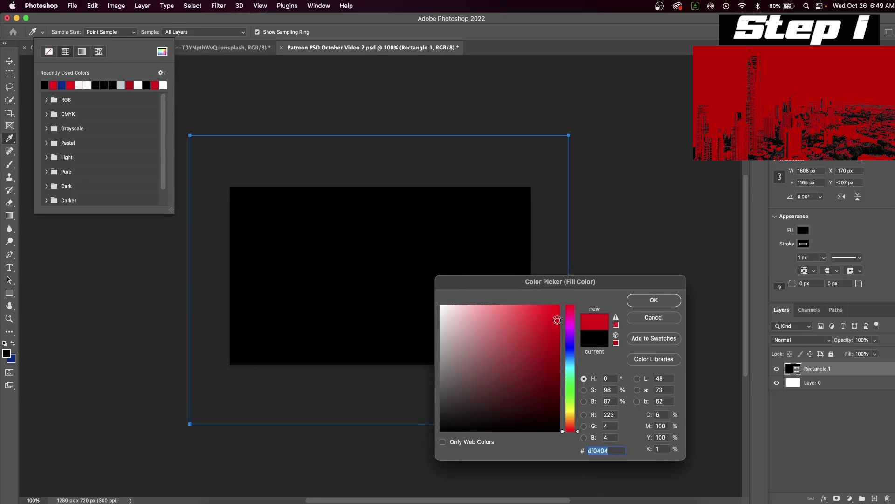
Step: Confirm the red fill and place the BG-1 city photo into the document
left_click(654, 300)
left_click_drag(527, 172, 347, 280)
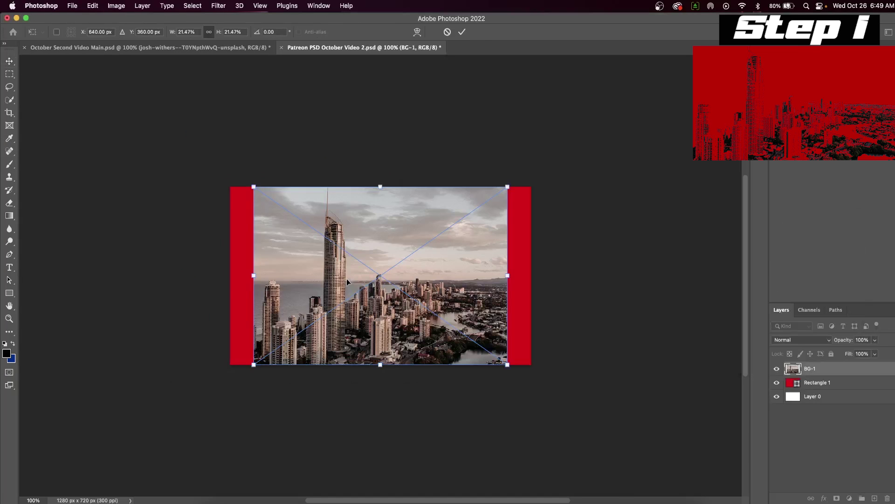
left_click(462, 32)
Step: Scale BG-1 to cover the whole canvas and blend it as Darker Color
left_click_drag(254, 187, 230, 174)
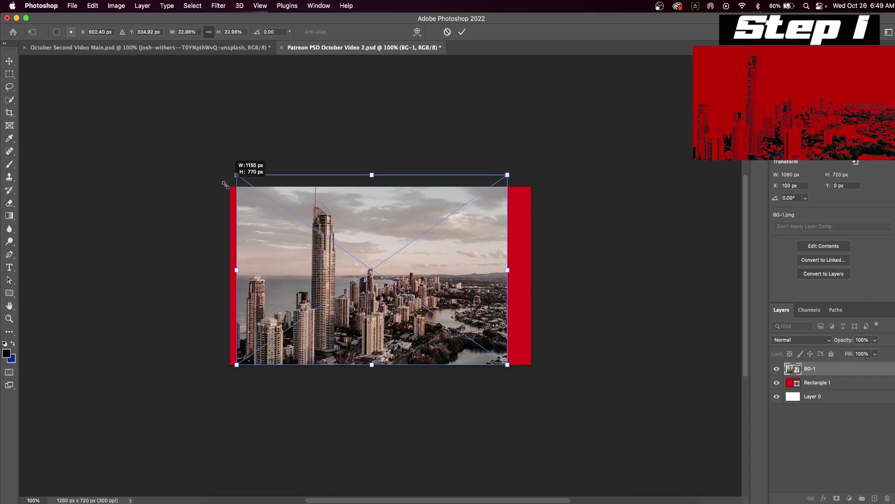
left_click_drag(355, 261, 342, 250)
left_click_drag(508, 275, 531, 279)
left_click_drag(234, 279, 233, 279)
left_click(462, 32)
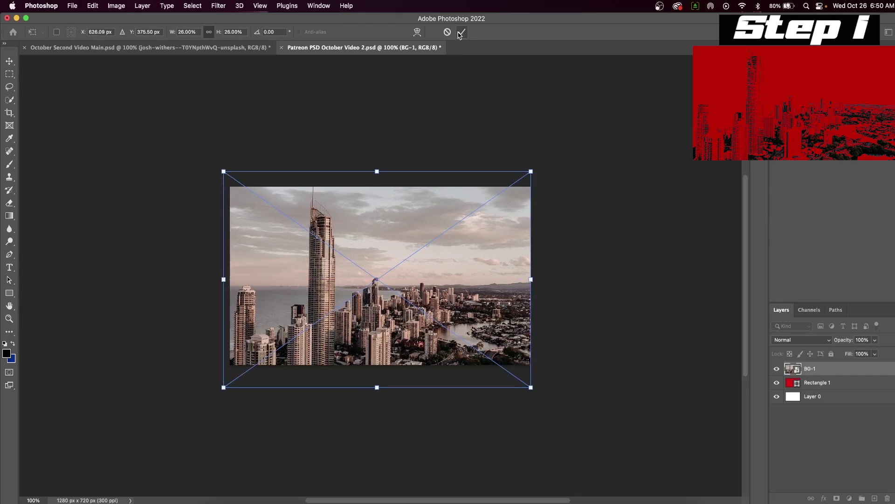
left_click(801, 340)
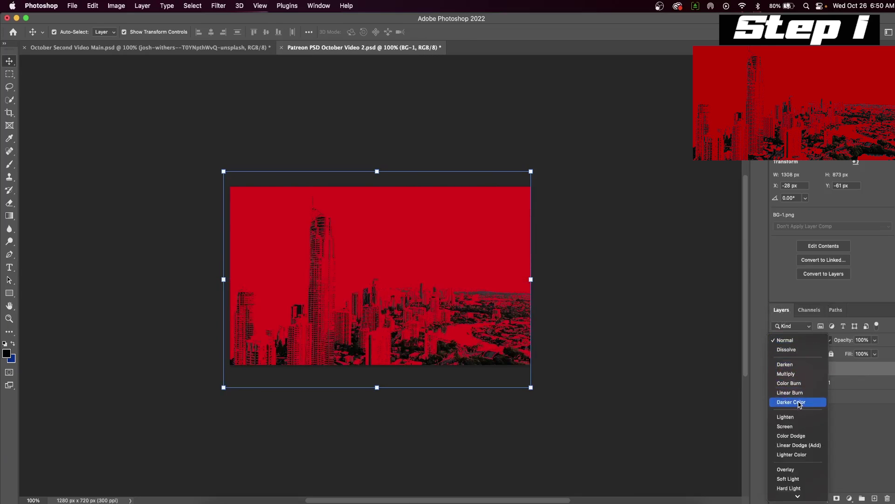
left_click(801, 402)
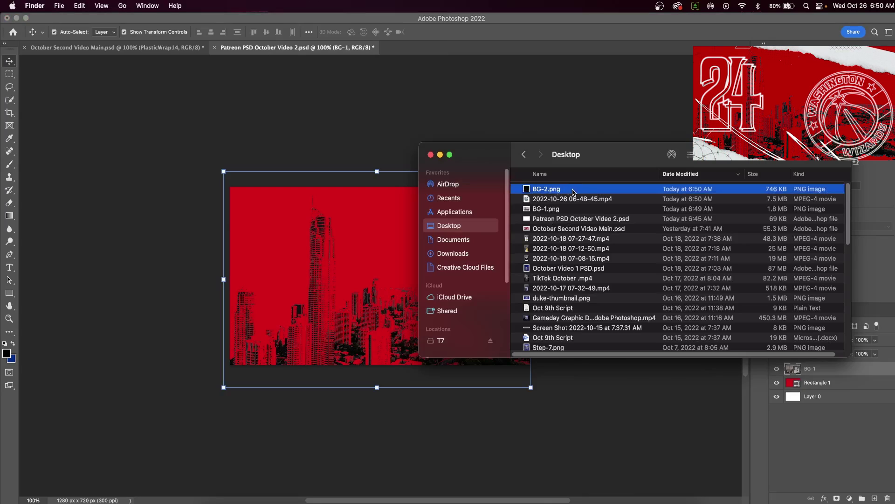
Step: Place the BG-2 streak texture over the canvas and blend it as Lighter Color
left_click_drag(540, 173, 359, 272)
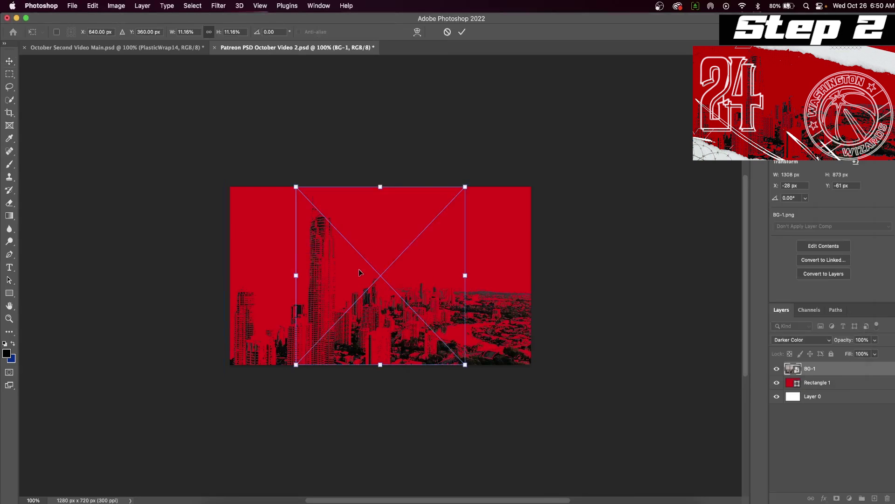
left_click_drag(295, 275, 230, 275)
left_click_drag(355, 280, 361, 289)
key("Return")
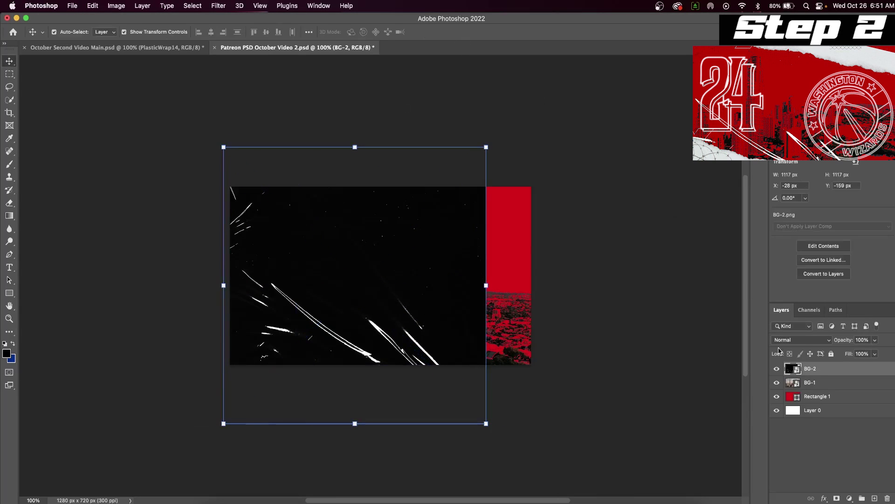
left_click(801, 341)
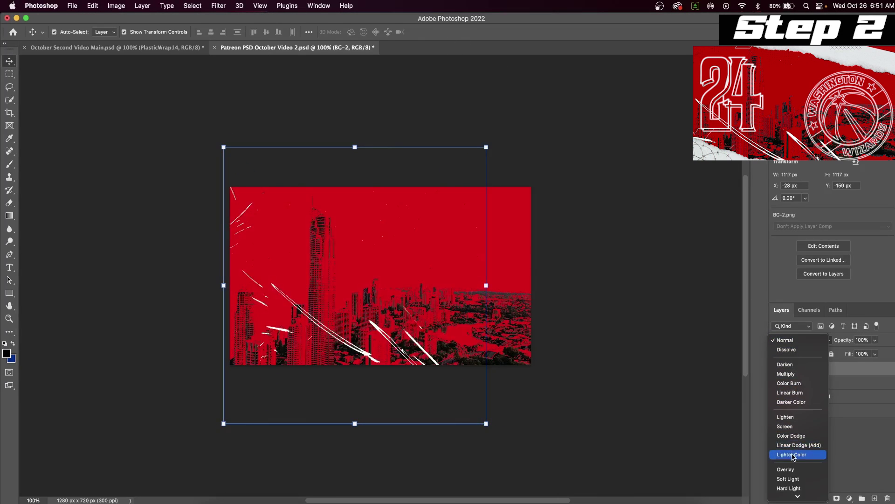
left_click(794, 455)
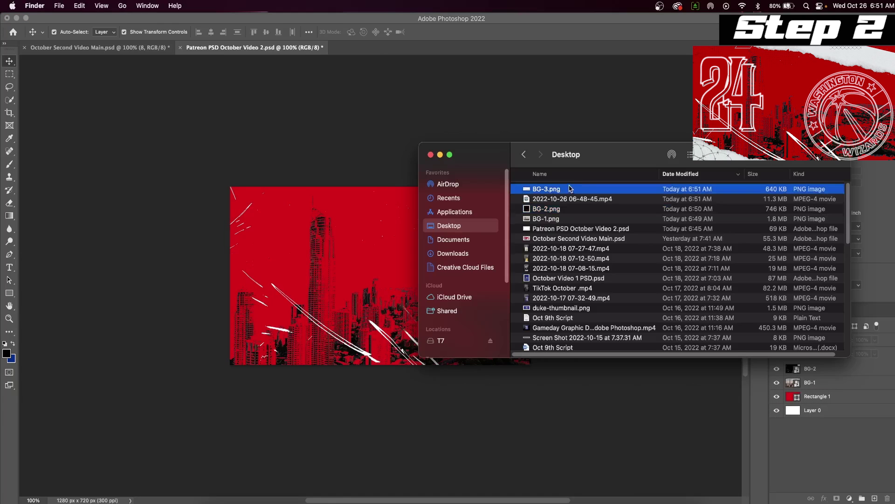
Step: Add the BG-3 torn-paper edge, with a copy rotated about 178° along the bottom
left_click_drag(571, 139, 369, 257)
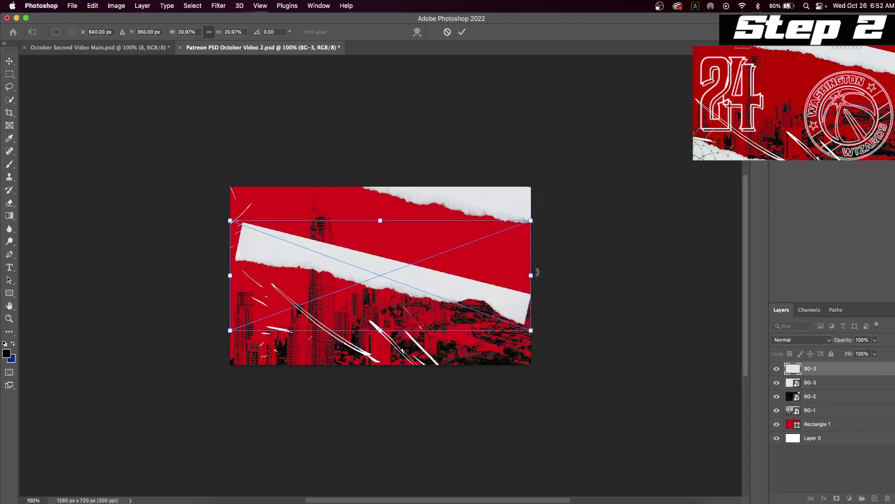
left_click_drag(538, 273, 455, 405)
key("Return")
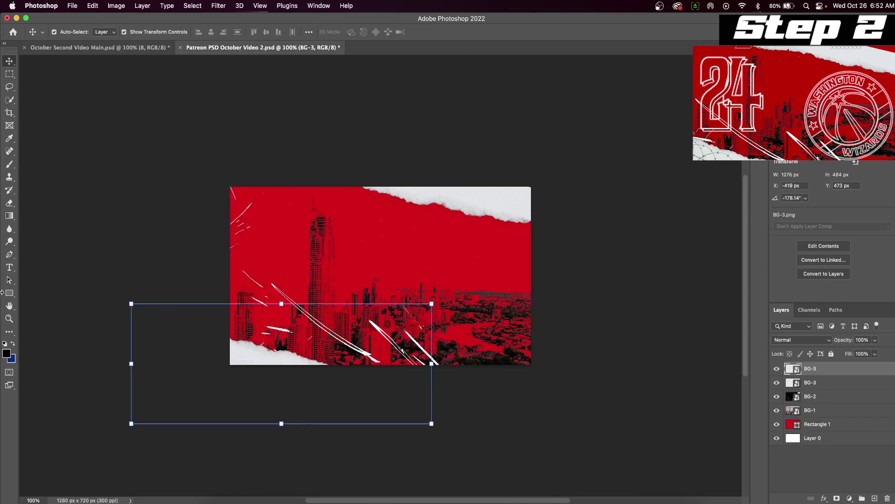
Step: Add a text layer reading 'X' near the top centre of the canvas
left_click(10, 267)
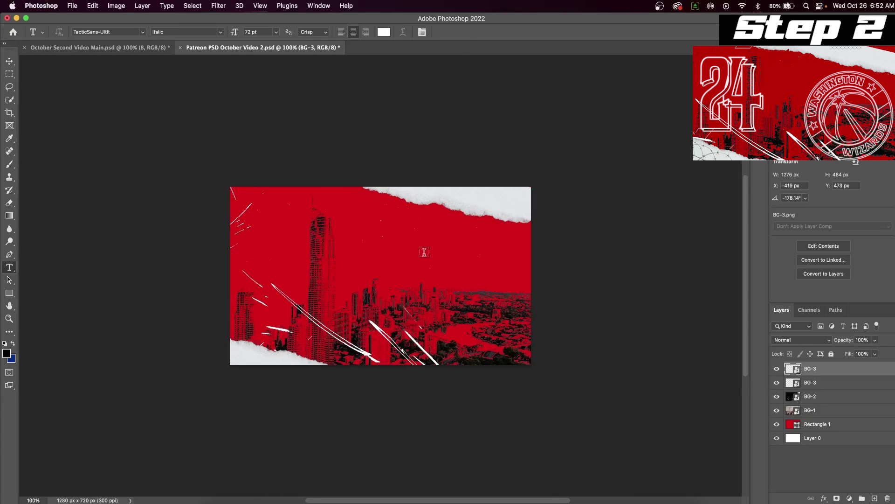
left_click(395, 262)
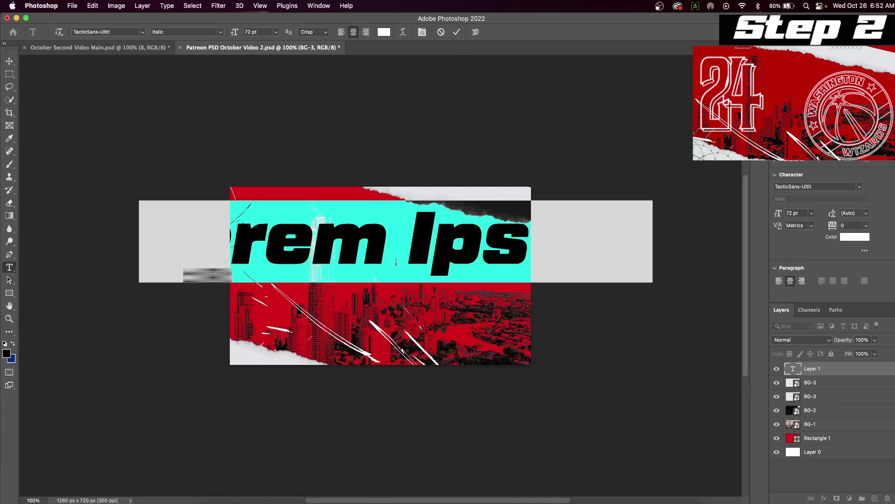
type("X")
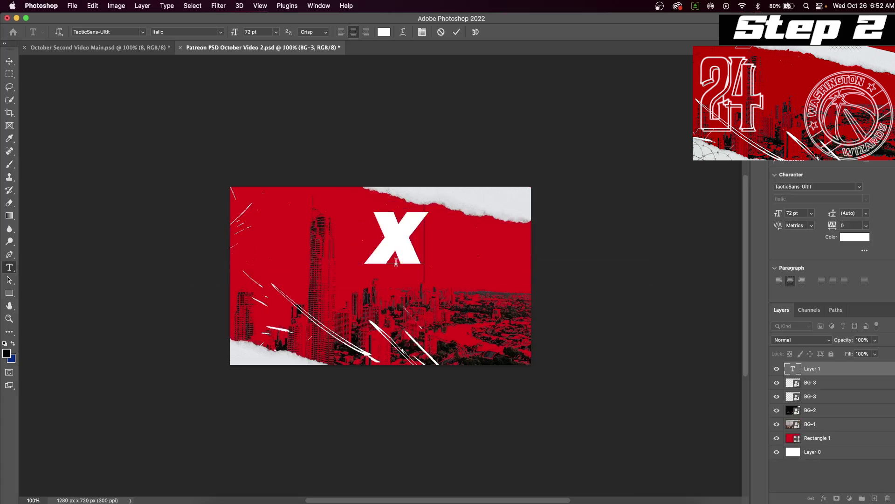
left_click(8, 62)
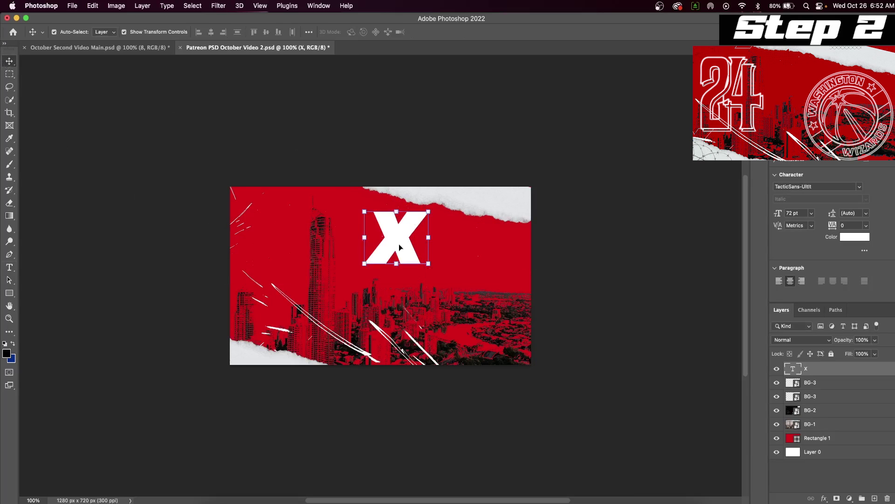
Step: Give the X a white Stroke effect and 0% fill opacity, making it hollow
left_click(824, 498)
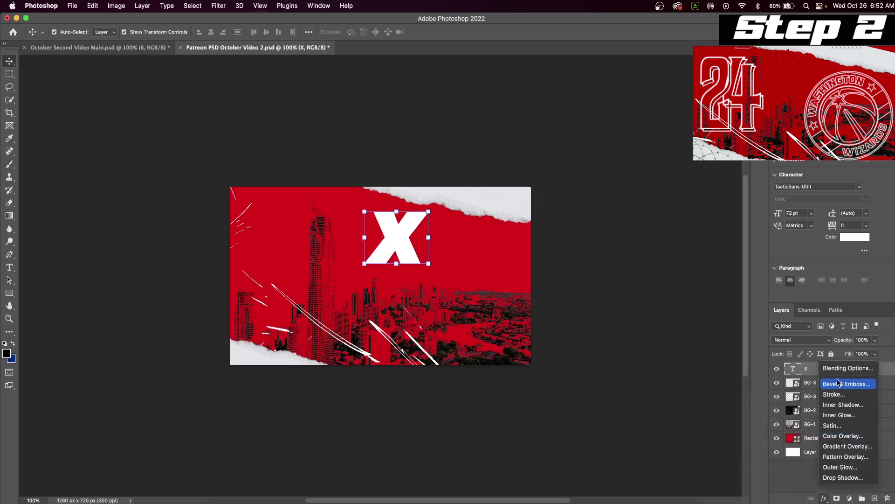
left_click(851, 369)
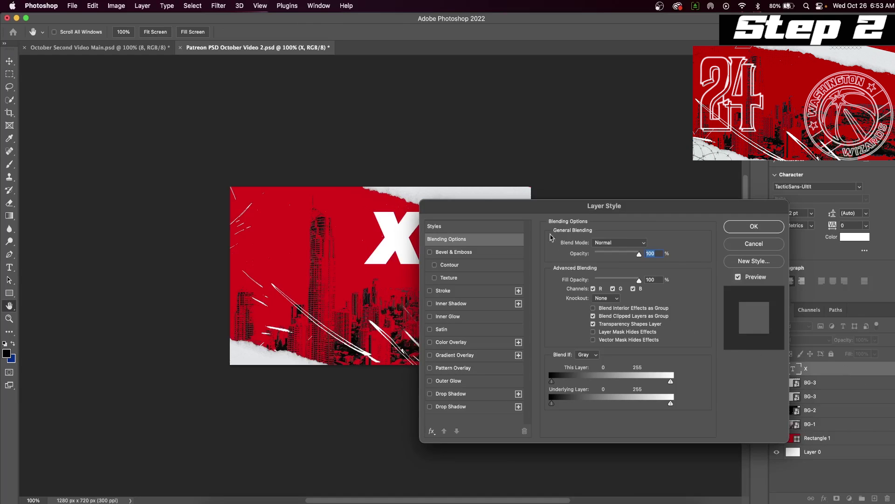
left_click_drag(499, 208, 645, 208)
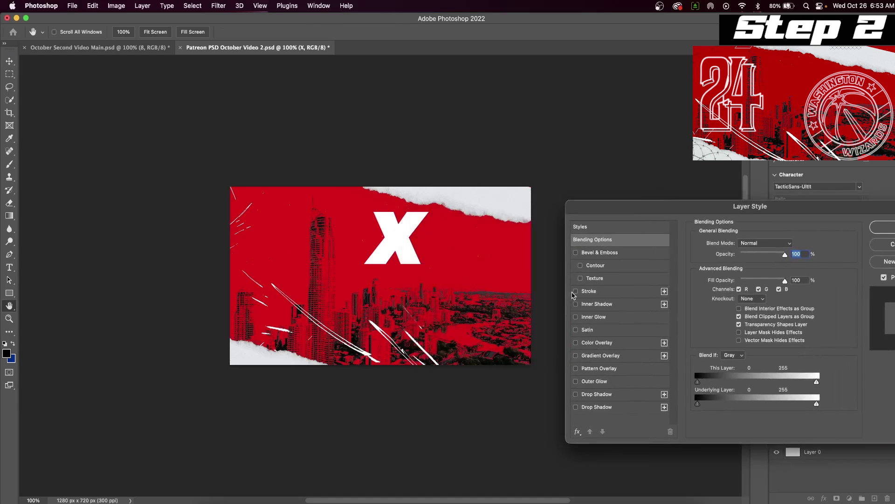
left_click(575, 291)
left_click(592, 294)
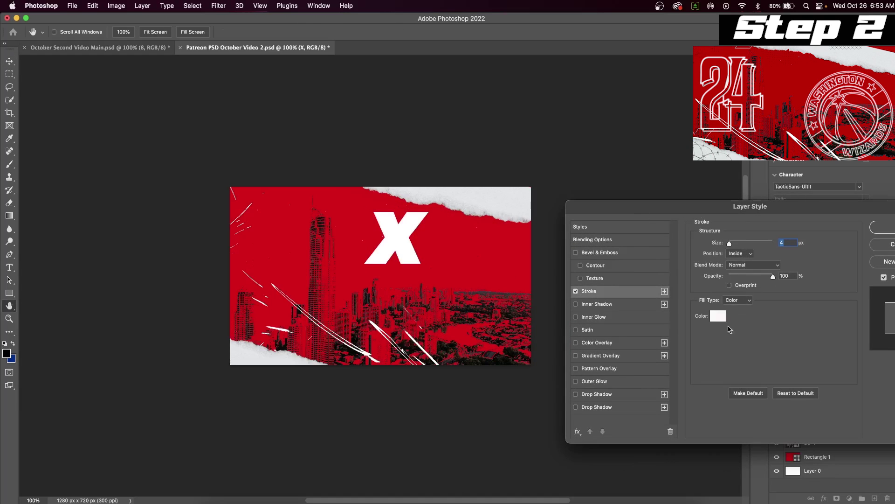
left_click(581, 240)
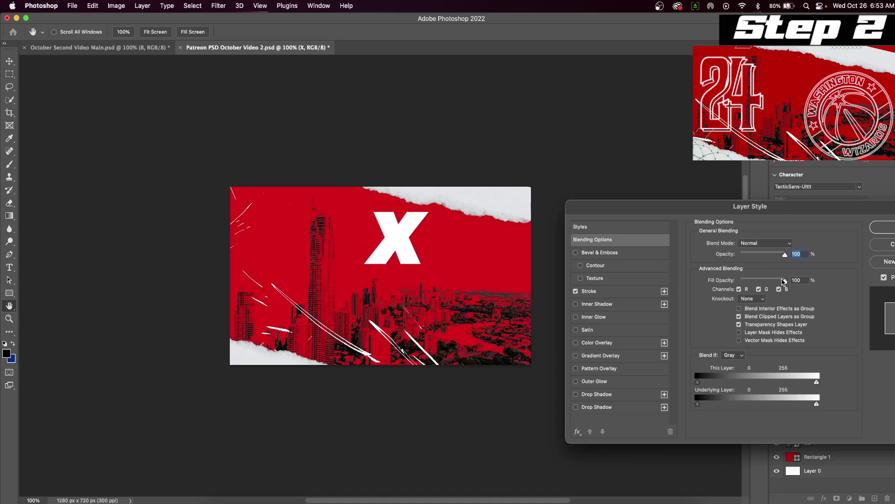
left_click_drag(784, 281, 702, 284)
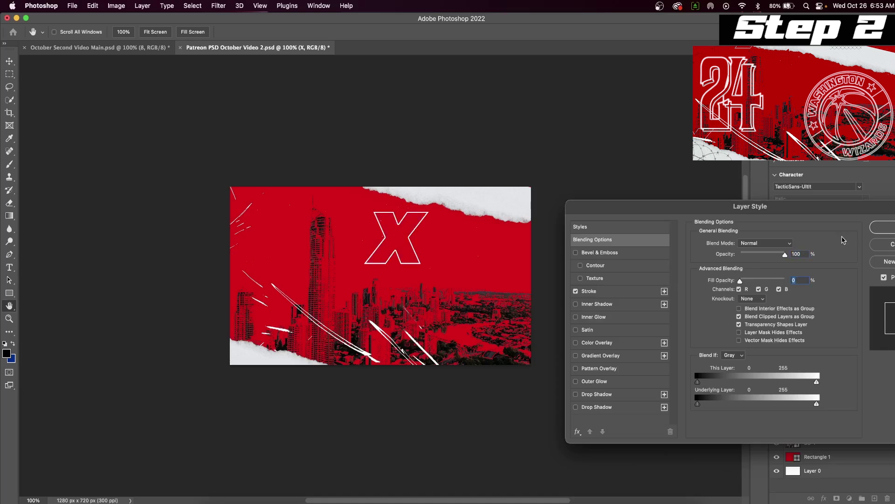
left_click(879, 230)
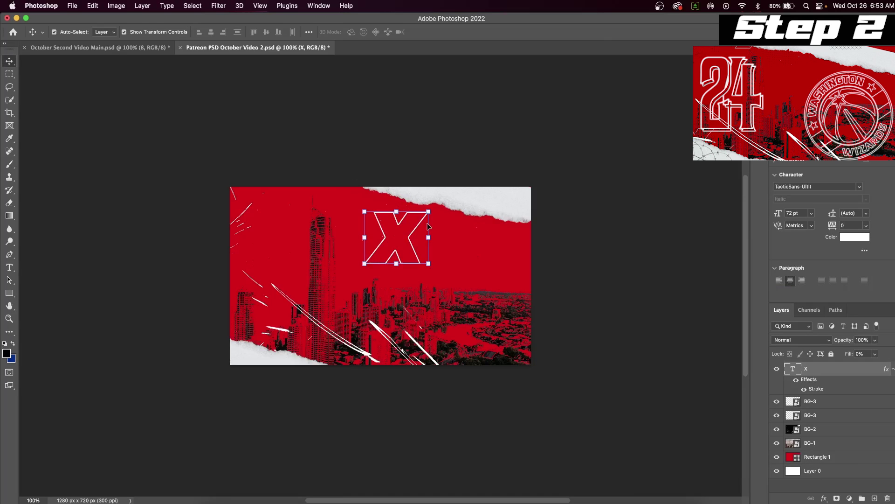
Step: Move the outlined X under the torn-paper layers and duplicate it to the bottom edge
left_click_drag(429, 227, 386, 175)
key("Return")
left_click_drag(806, 369, 807, 422)
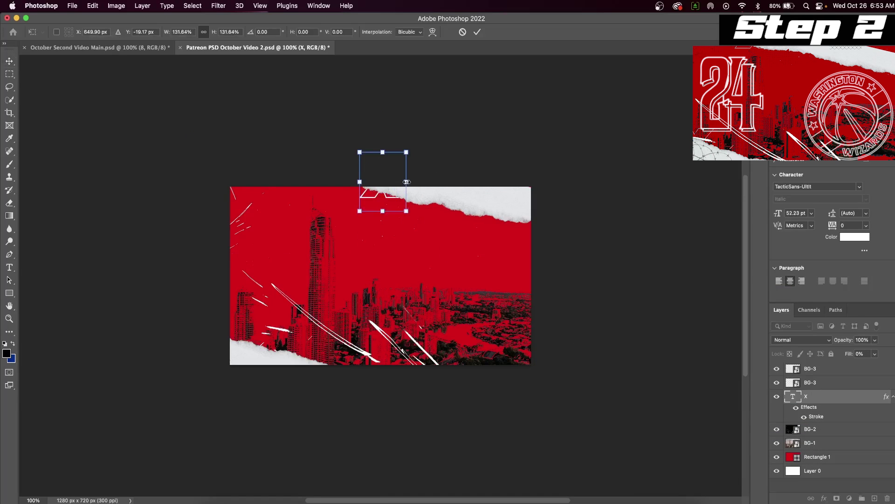
right_click(840, 396)
left_click(765, 444)
left_click_drag(378, 181, 300, 369)
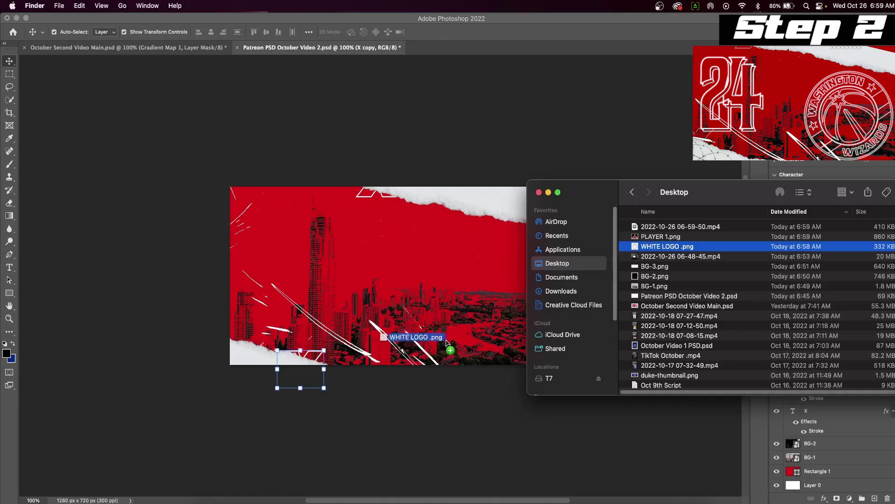
Step: Place the WHITE LOGO image, shrunk, on the canvas's right side
left_click_drag(447, 343, 447, 344)
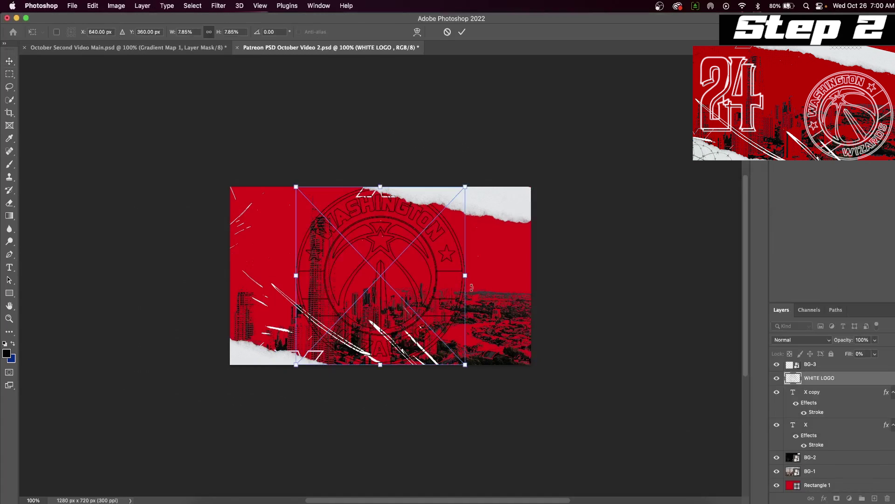
left_click_drag(465, 276, 456, 303)
left_click_drag(412, 275, 466, 266)
key("Return")
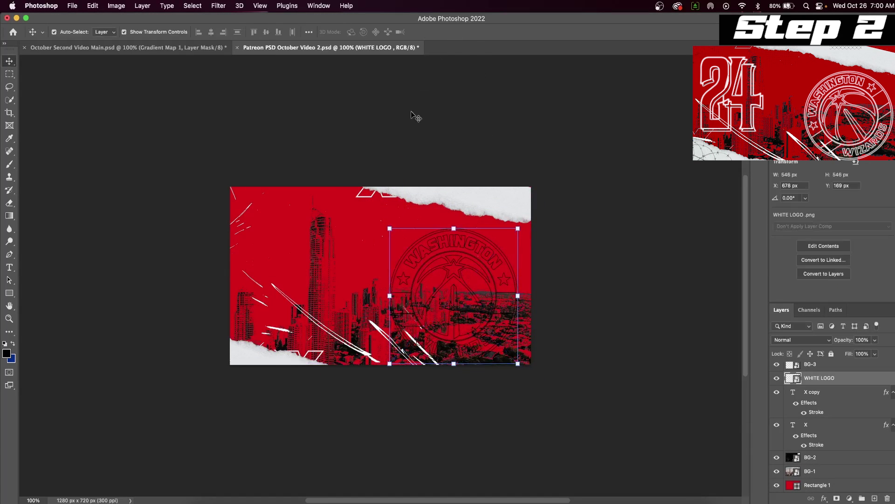
Step: Whiten the Wizards logo with Hue/Saturation, Lightness set to +100
left_click(125, 5)
mouse_move(140, 33)
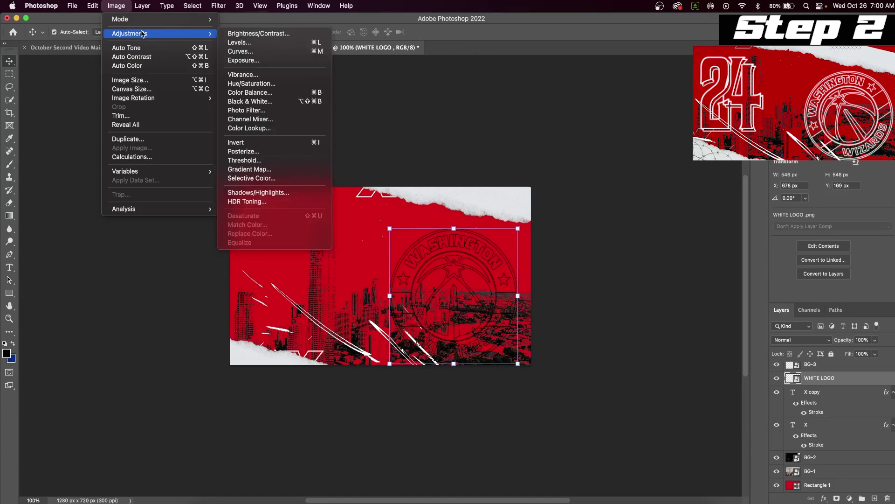
left_click(266, 84)
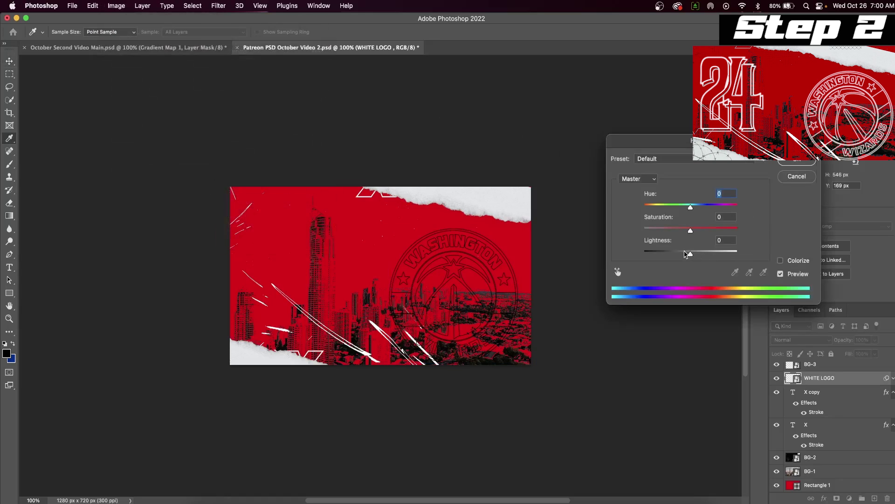
left_click_drag(689, 254, 778, 256)
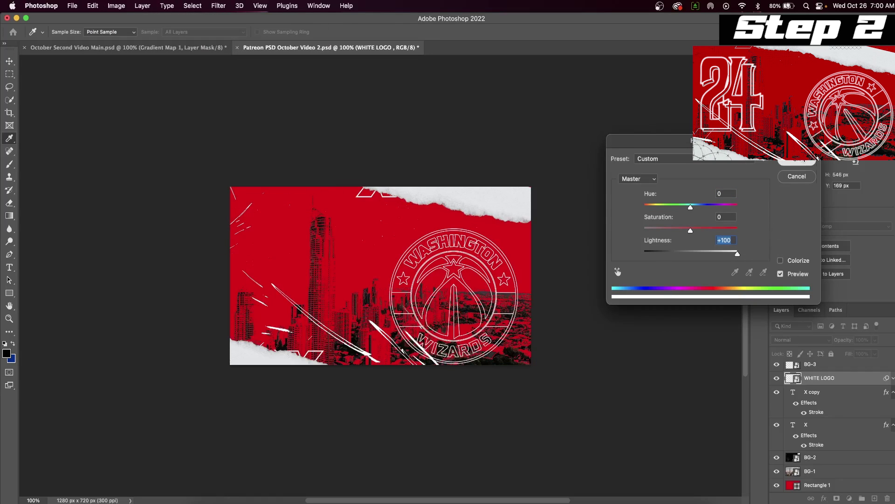
left_click(797, 162)
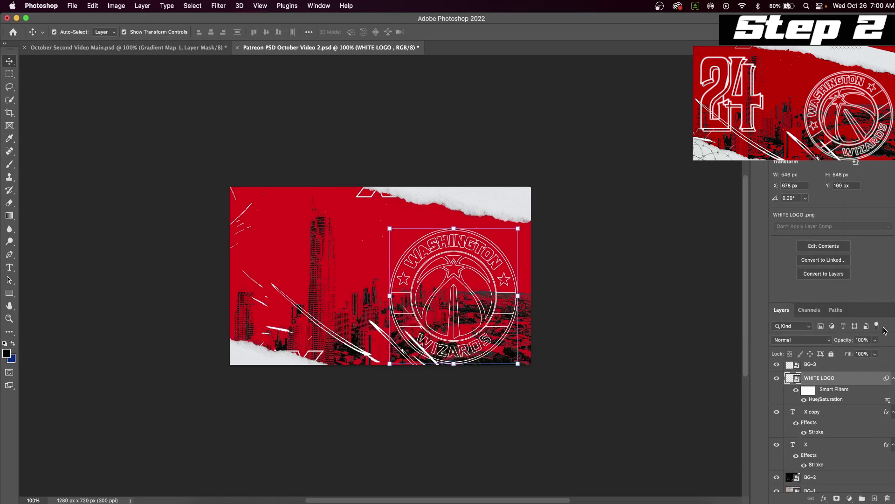
Step: Add an Outer Glow to the logo: Screen, 35% opacity, Spread 26, Size 7
left_click(824, 499)
left_click(843, 467)
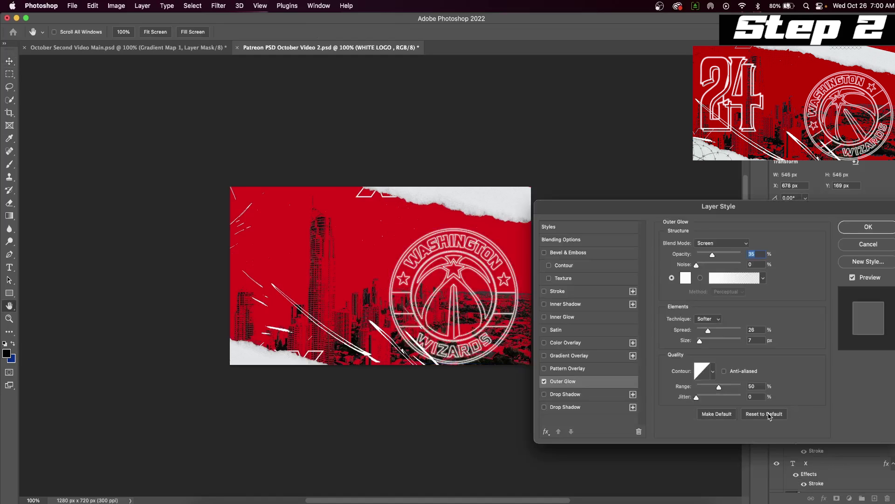
left_click(769, 416)
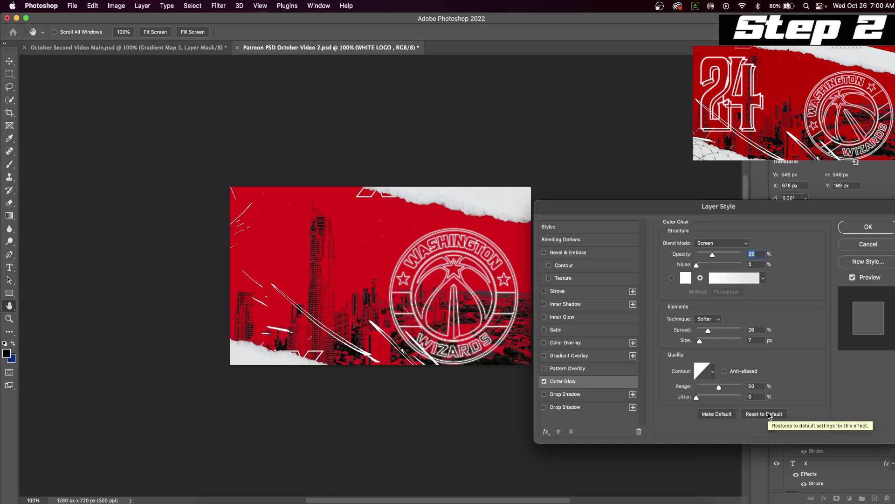
left_click(891, 226)
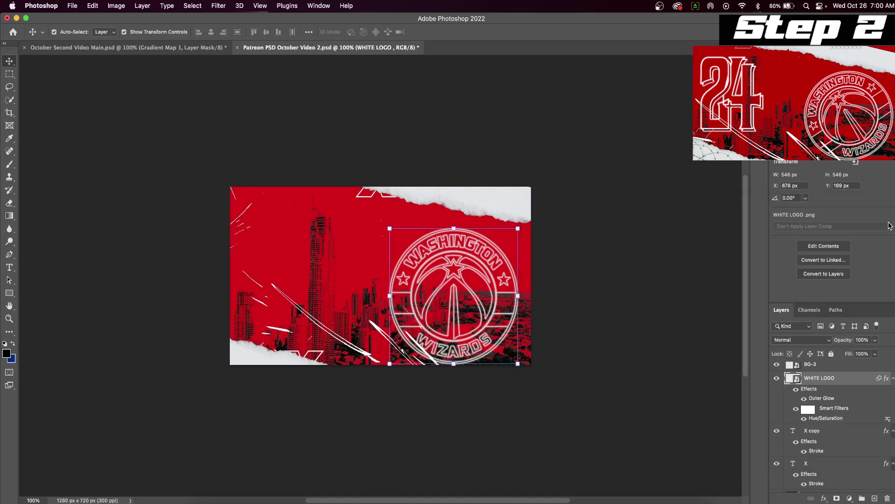
Step: Commit the logo transform and place the PLAYER 1 photo across the canvas centre
key("super+t")
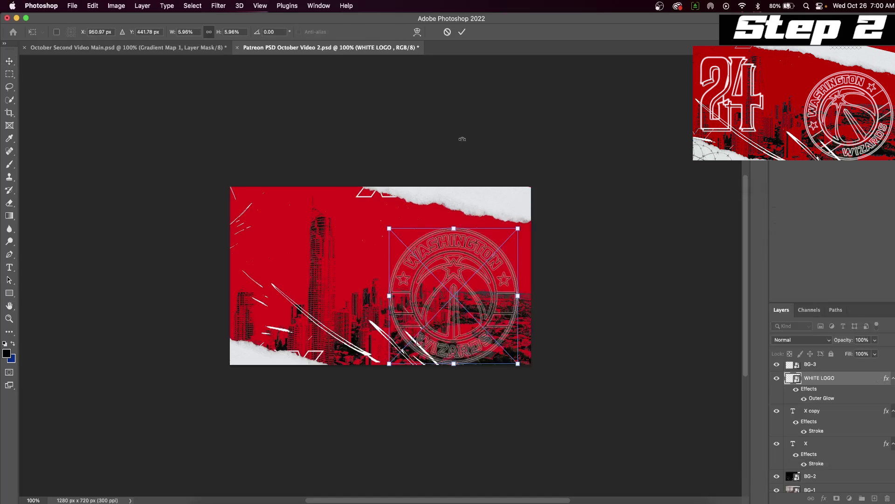
left_click(462, 31)
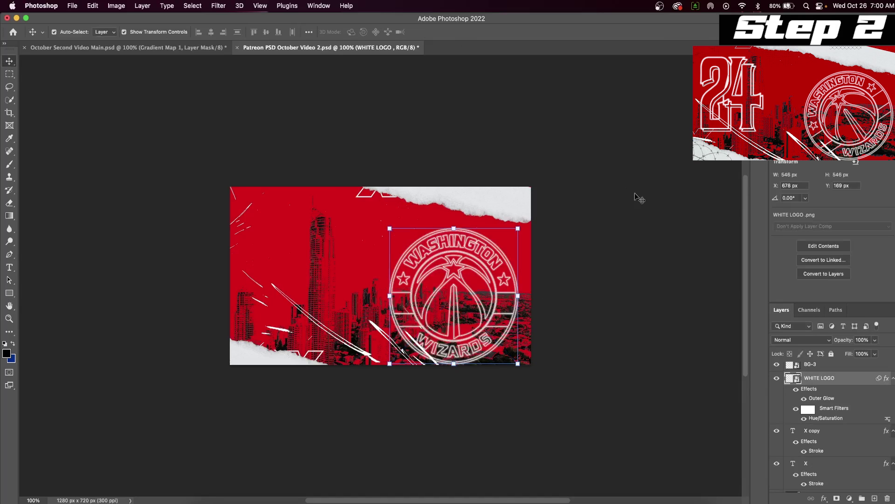
left_click(645, 271)
left_click(203, 499)
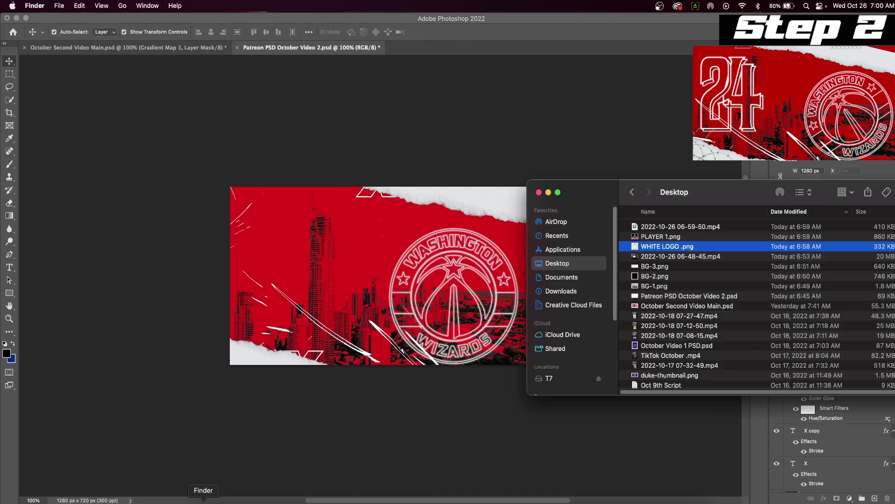
left_click_drag(702, 238, 476, 291)
left_click(462, 32)
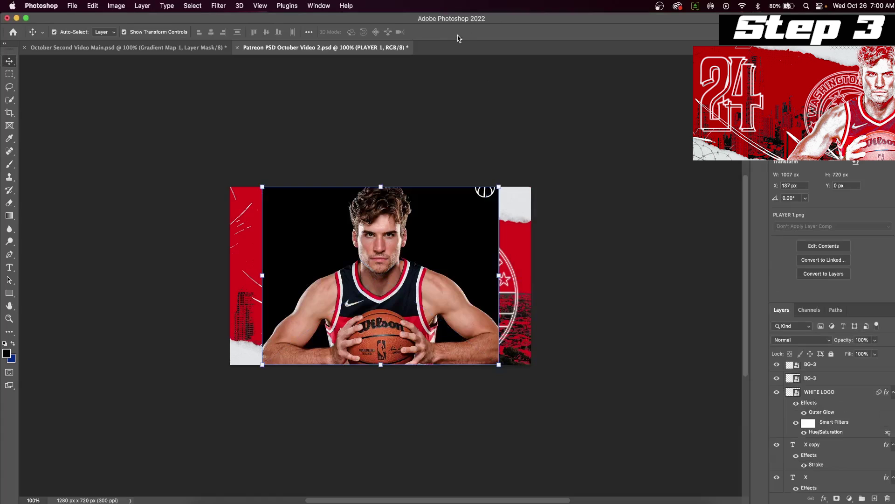
left_click(7, 102)
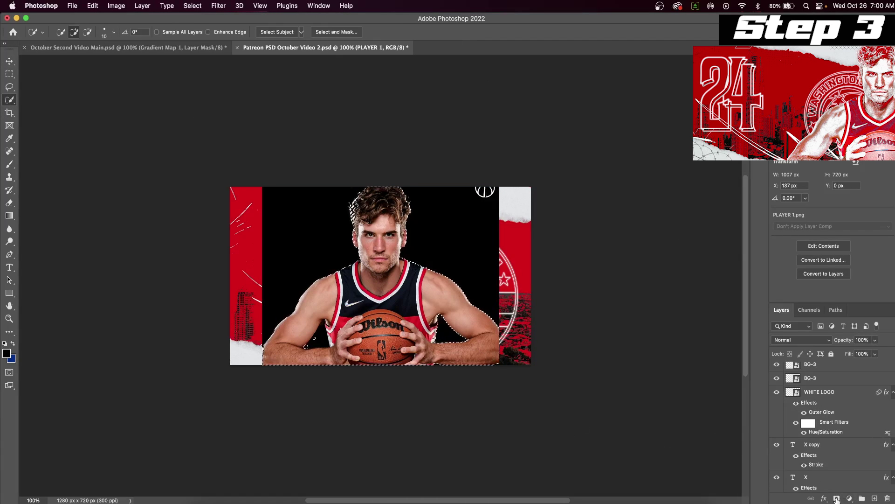
Step: Mask PLAYER 1 off his black backdrop, then shift him right and enlarge to about 109%
key("Caps_Lock")
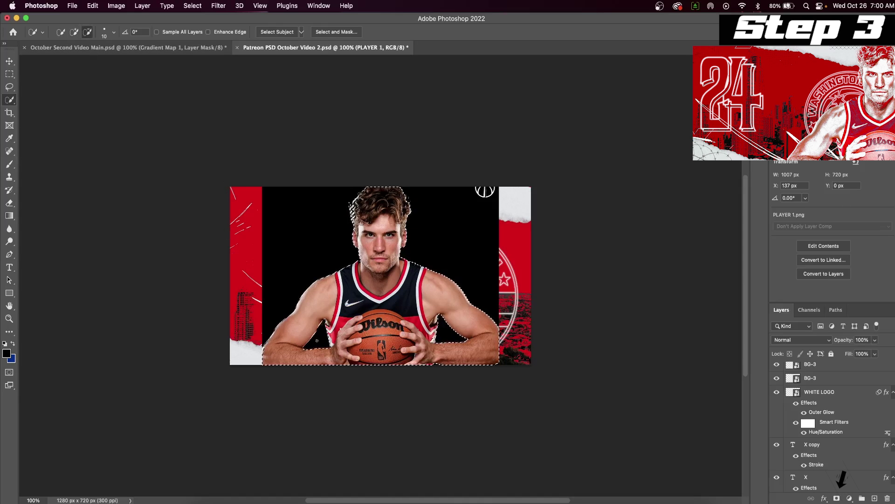
left_click(837, 498)
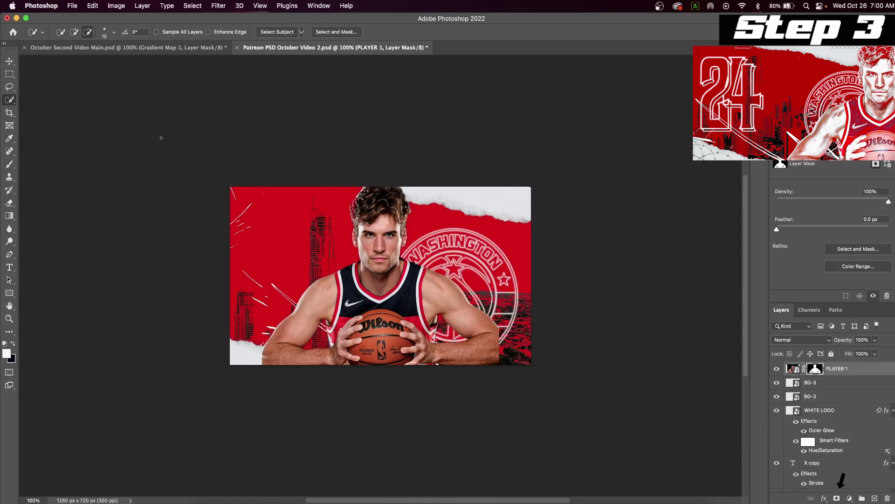
left_click(9, 61)
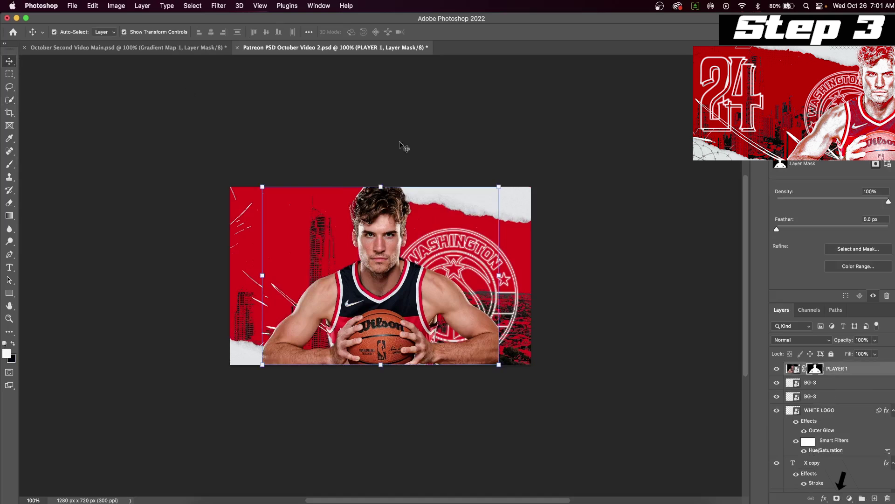
left_click(498, 278)
left_click_drag(367, 283, 495, 280)
left_click_drag(519, 363, 519, 380)
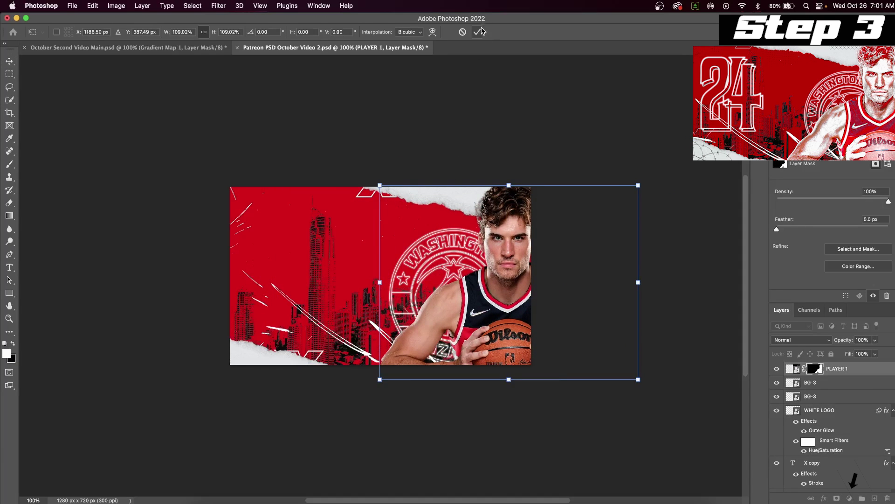
left_click(477, 32)
left_click(849, 498)
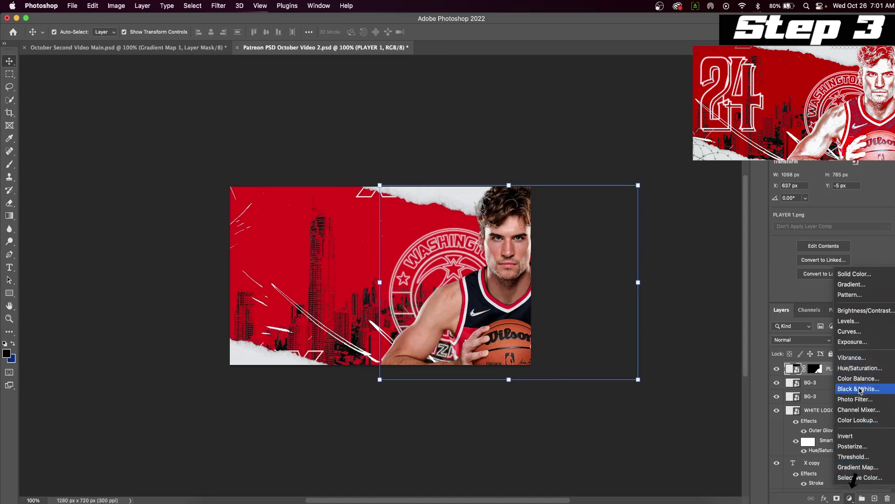
Step: Add a Black & White adjustment clipped to the player, blended as Soft Light
left_click(860, 390)
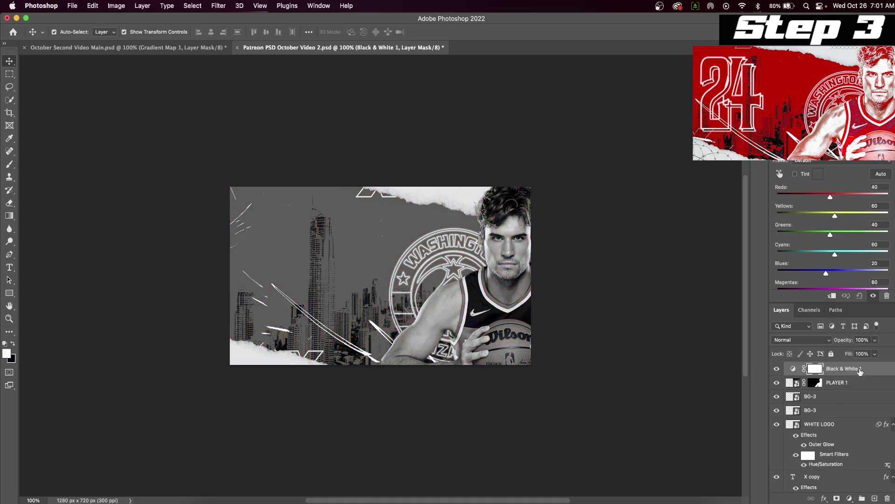
right_click(874, 370)
scroll(795, 401, "down", 10)
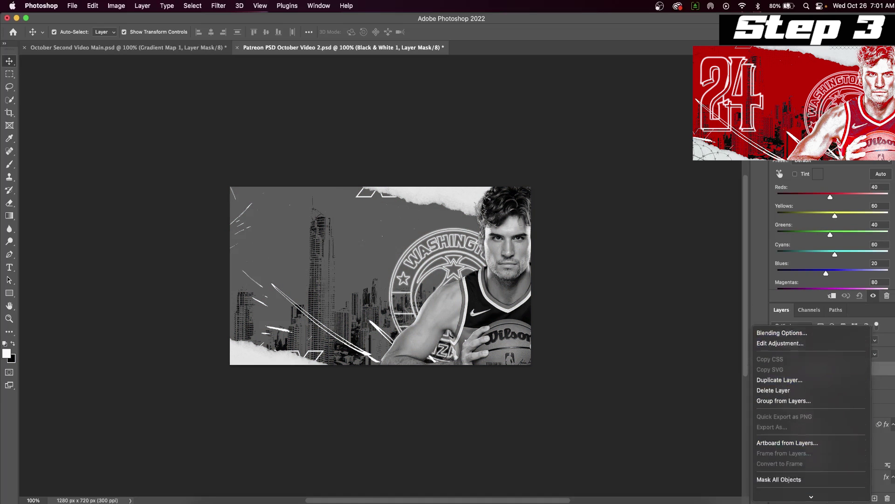
left_click(788, 371)
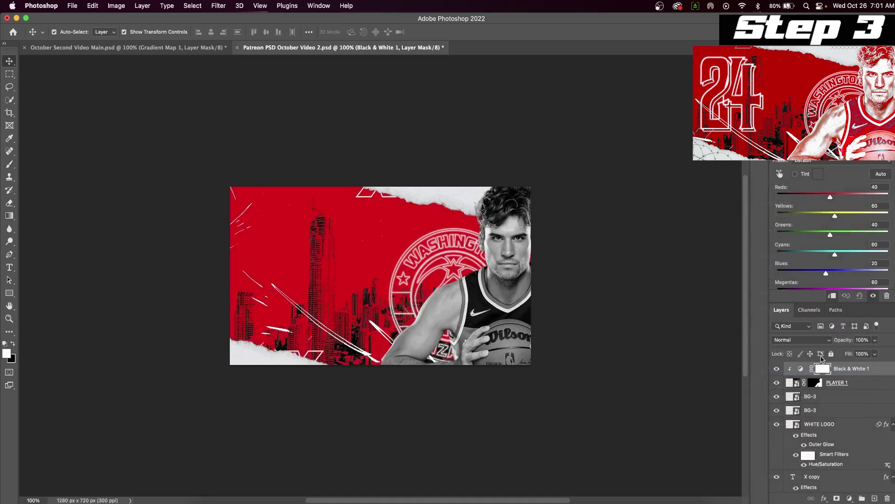
left_click(806, 341)
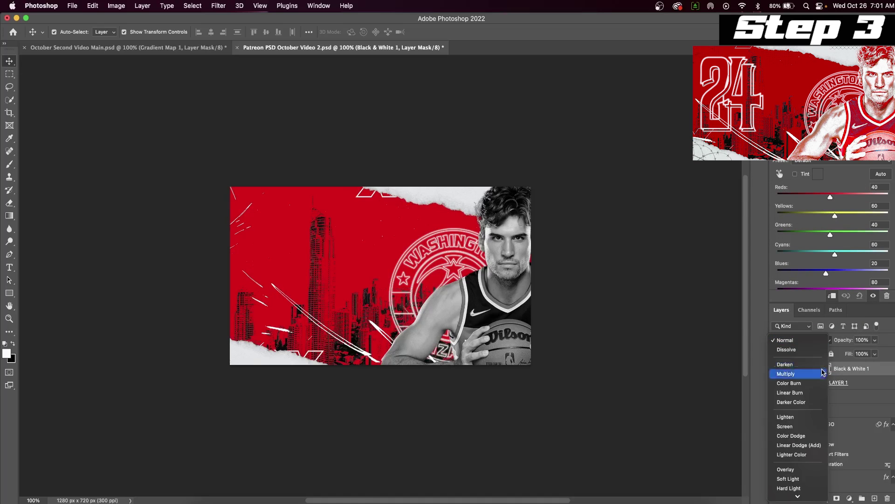
left_click(810, 480)
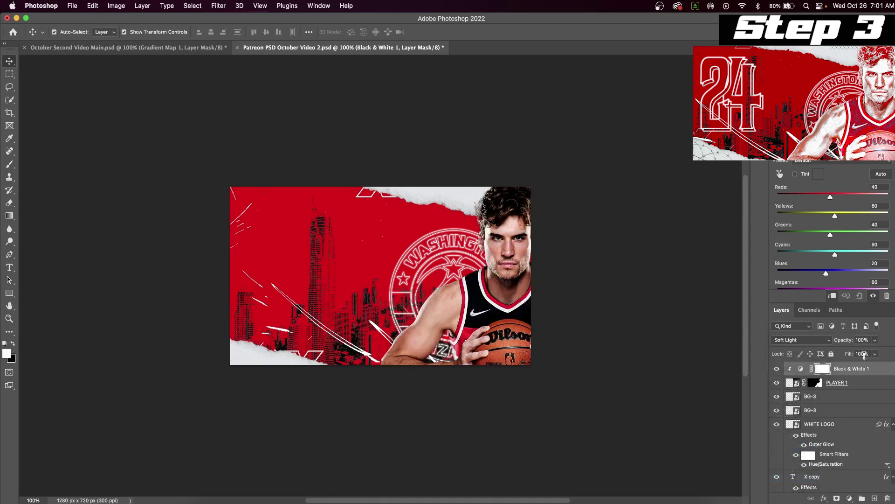
left_click(850, 498)
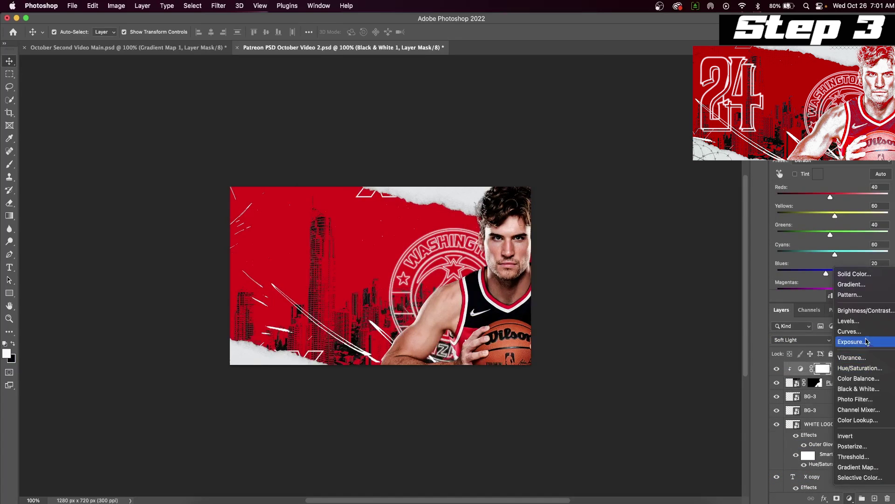
Step: Add a Gradient Map adjustment clipped to the player
left_click(879, 467)
right_click(860, 372)
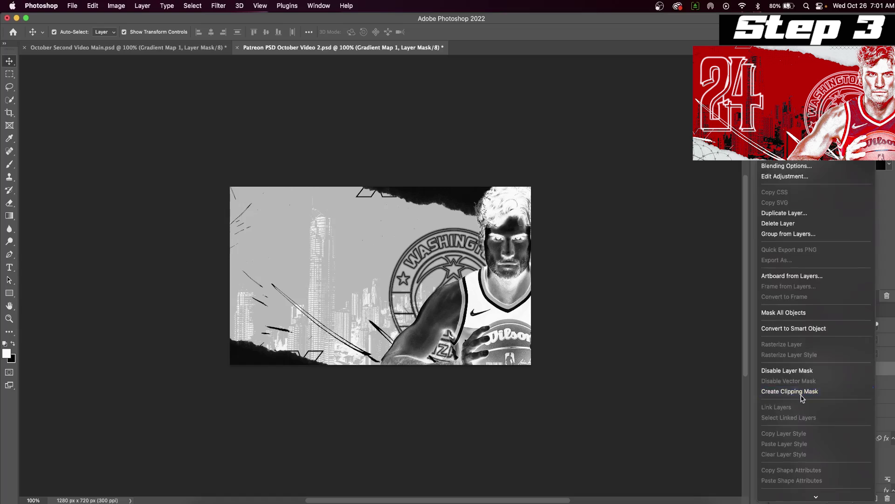
left_click(803, 392)
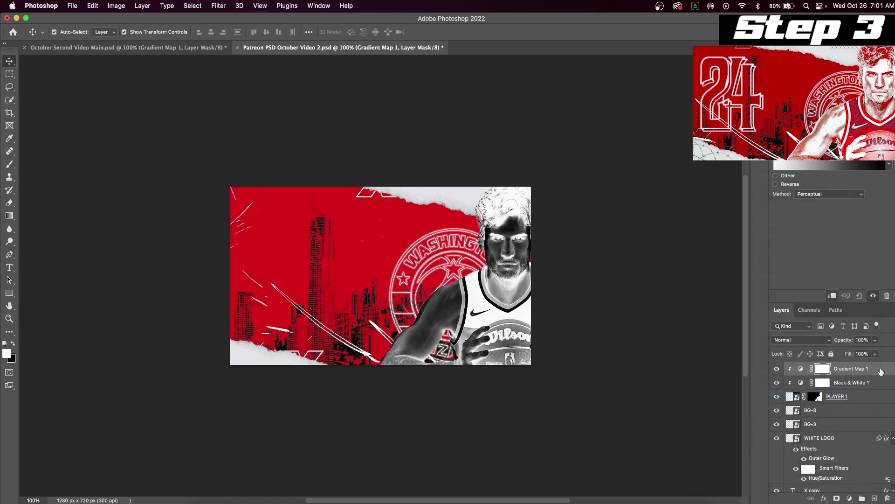
Step: Set the gradient's left stop to a bright red
left_click(815, 168)
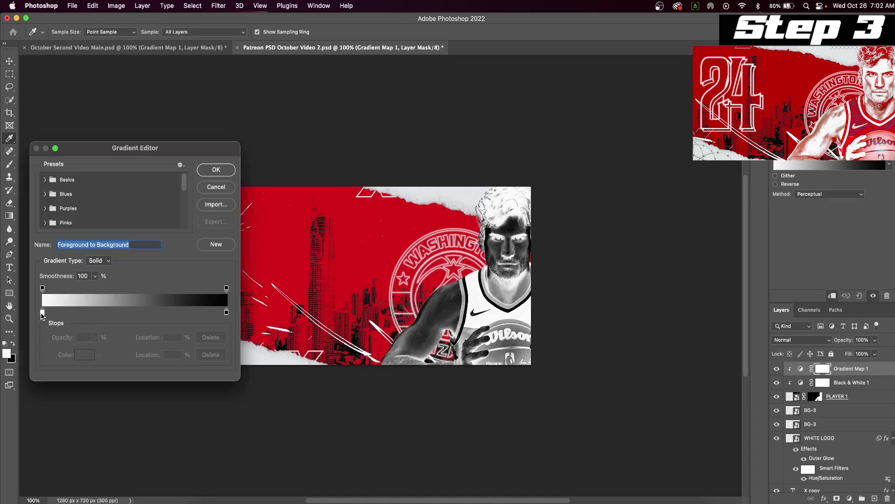
left_click(43, 313)
left_click(86, 353)
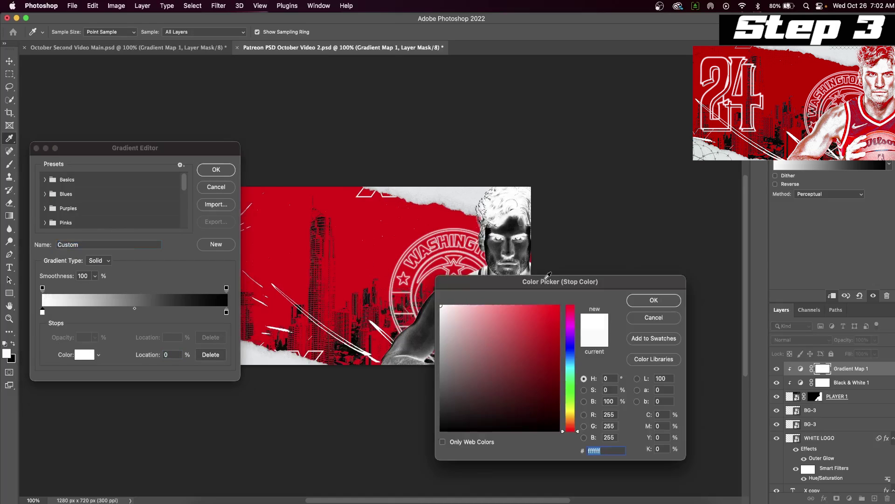
left_click(556, 332)
left_click(557, 325)
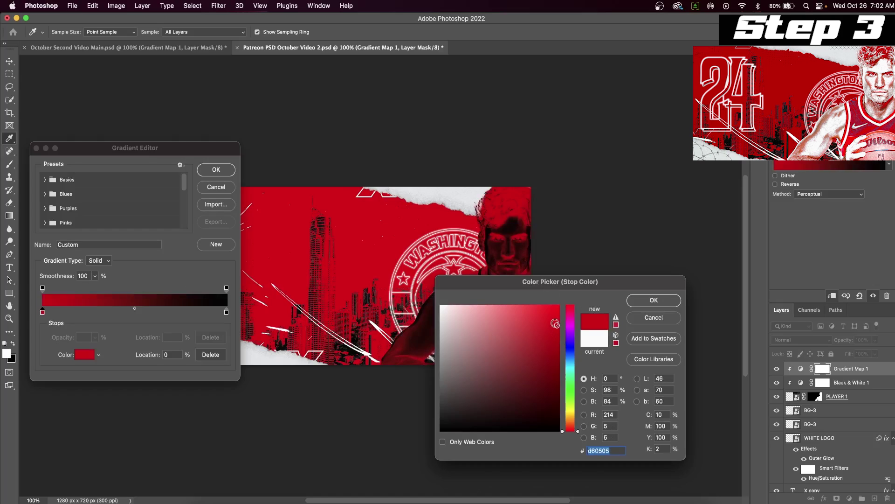
left_click(648, 300)
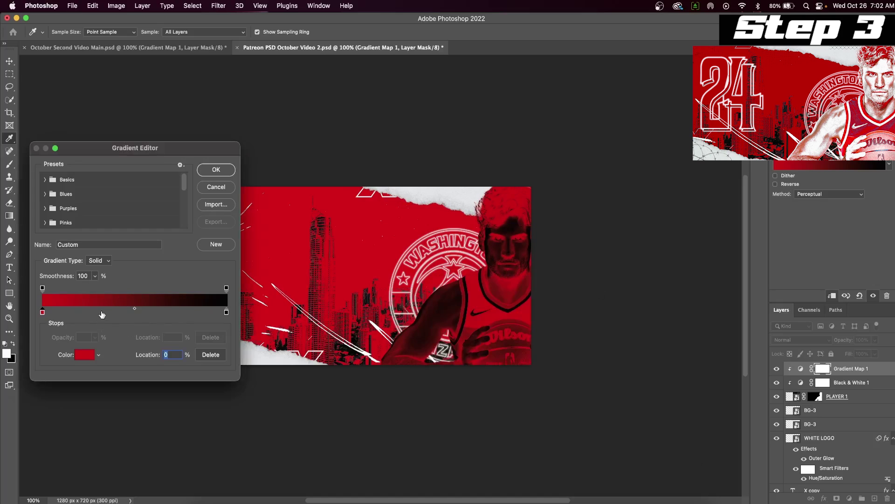
Step: Add a black colour stop at 32% on the gradient
left_click(101, 313)
left_click(85, 356)
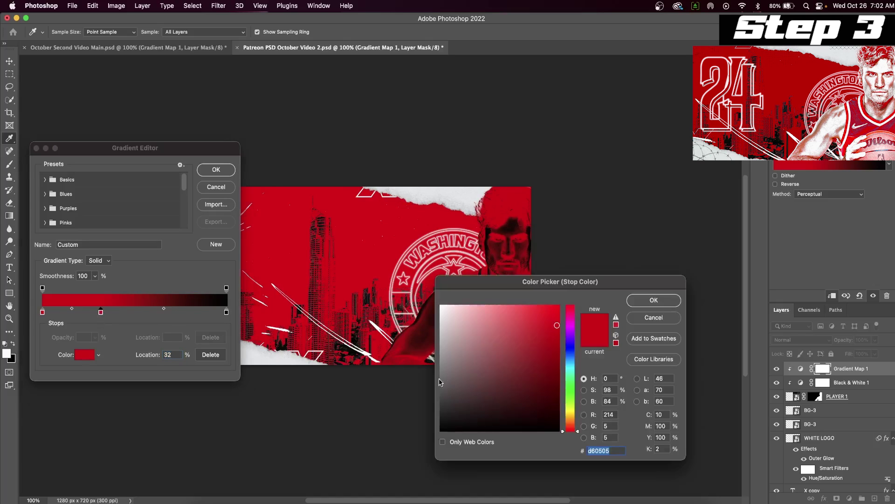
left_click(441, 428)
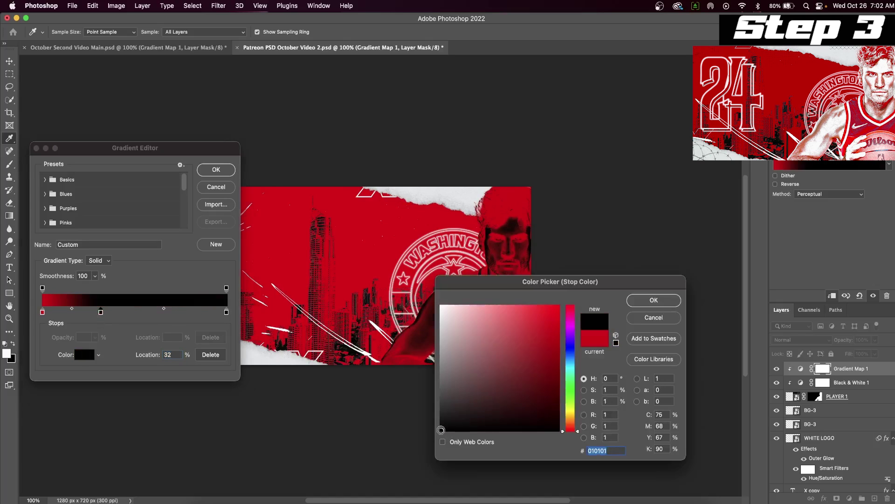
left_click(654, 300)
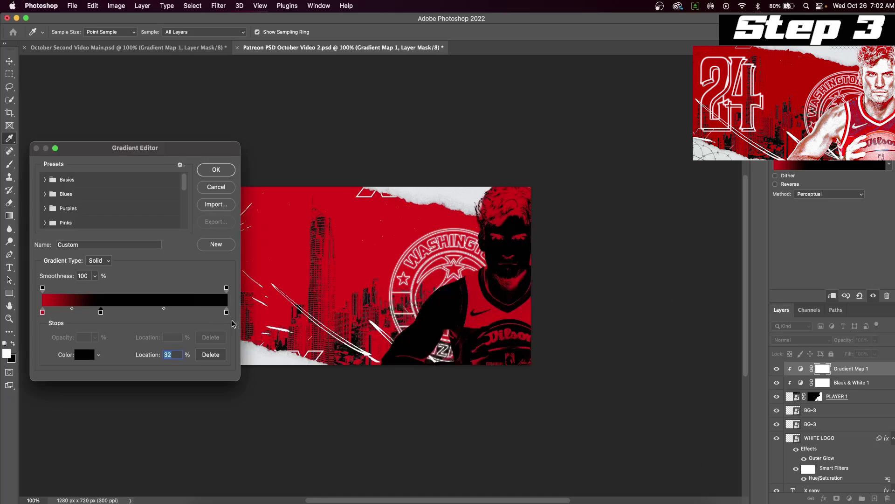
Step: Make the right stop white, move the black stop to 51%, and apply the gradient
left_click(226, 313)
left_click(84, 355)
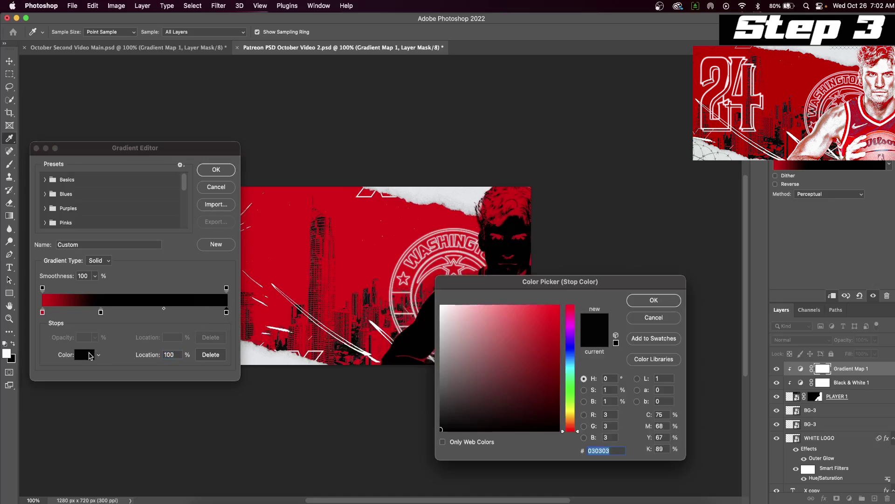
left_click(440, 306)
left_click(658, 300)
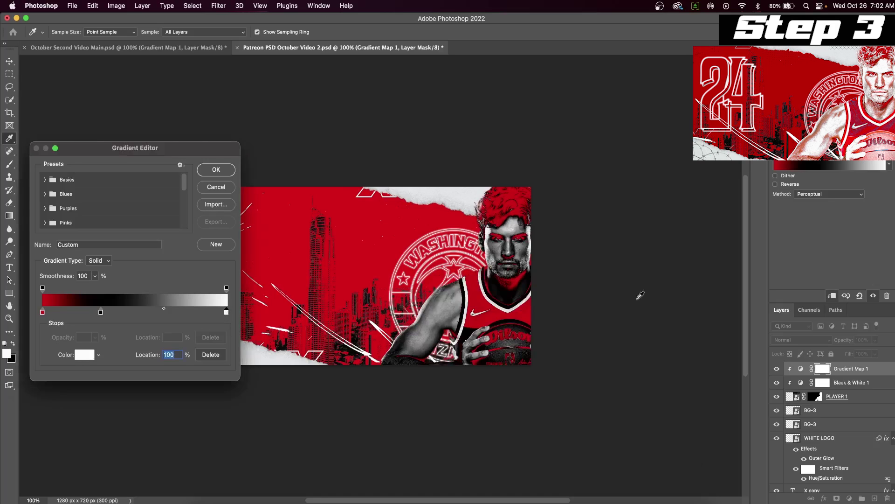
left_click_drag(100, 312, 137, 313)
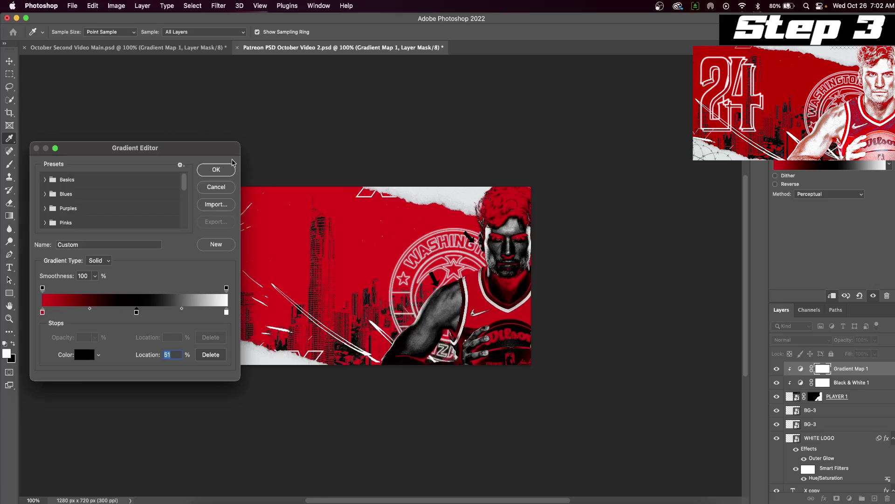
left_click(223, 172)
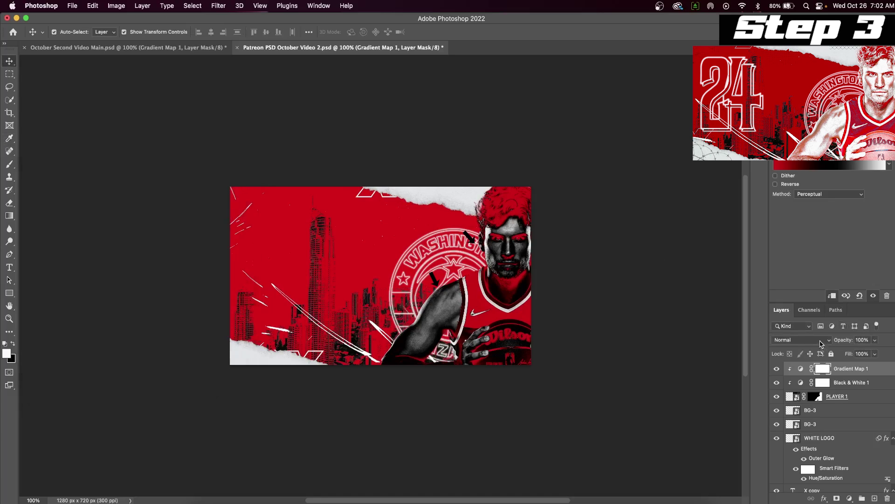
Step: Set the Gradient Map blend mode to Lighten and move its white stop to 78%
left_click(818, 341)
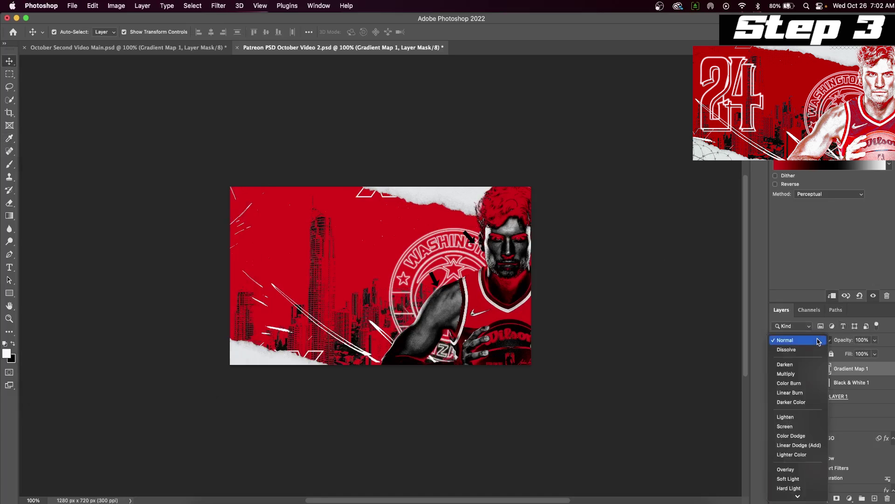
left_click(796, 417)
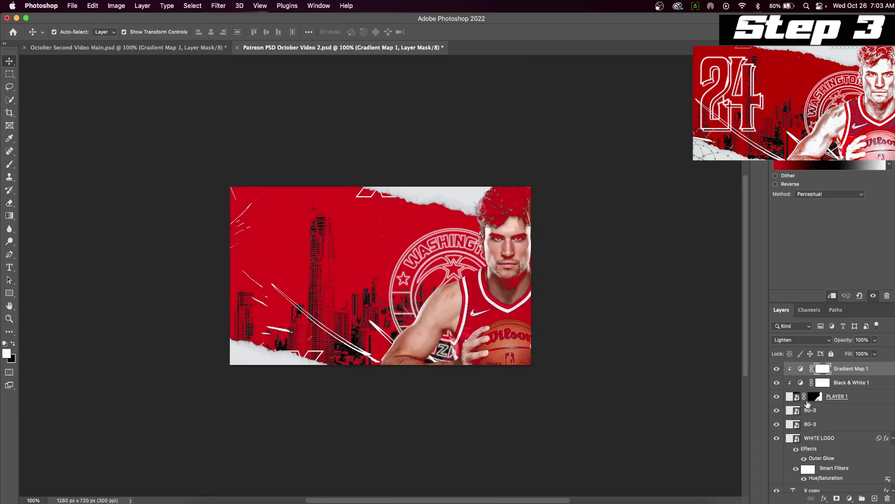
left_click(850, 168)
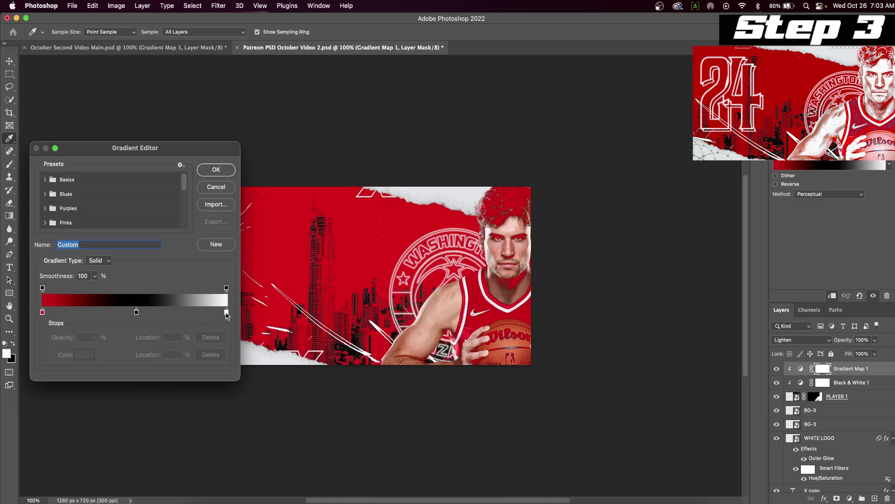
left_click_drag(226, 314, 106, 313)
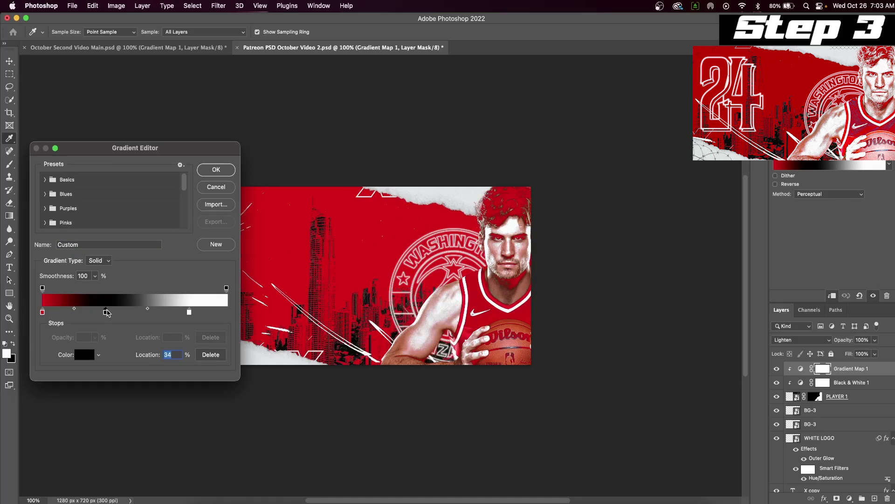
mouse_move(191, 313)
left_mouse_down()
mouse_move(178, 314)
mouse_move(189, 315)
left_mouse_up()
Step: Apply the gradient and place Washington-Wizards-Logo.png onto the canvas
left_click(216, 169)
key("v")
key("super+Tab")
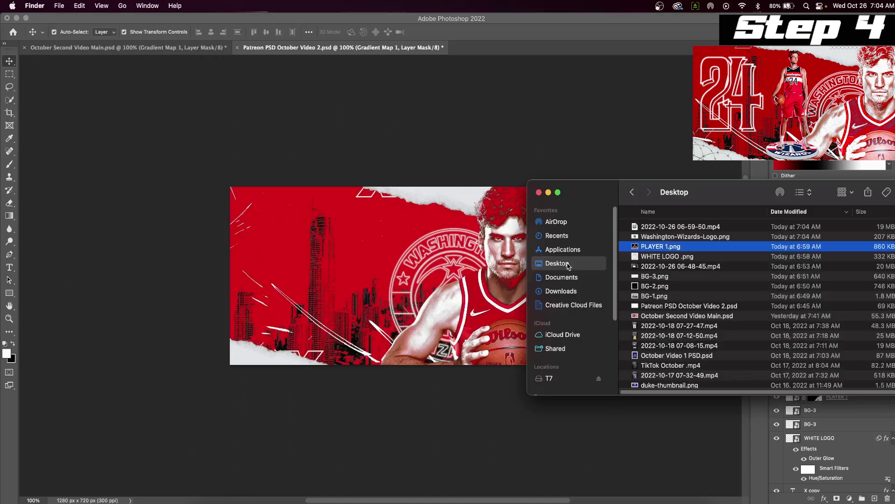
left_click_drag(658, 237, 371, 329)
left_click(461, 31)
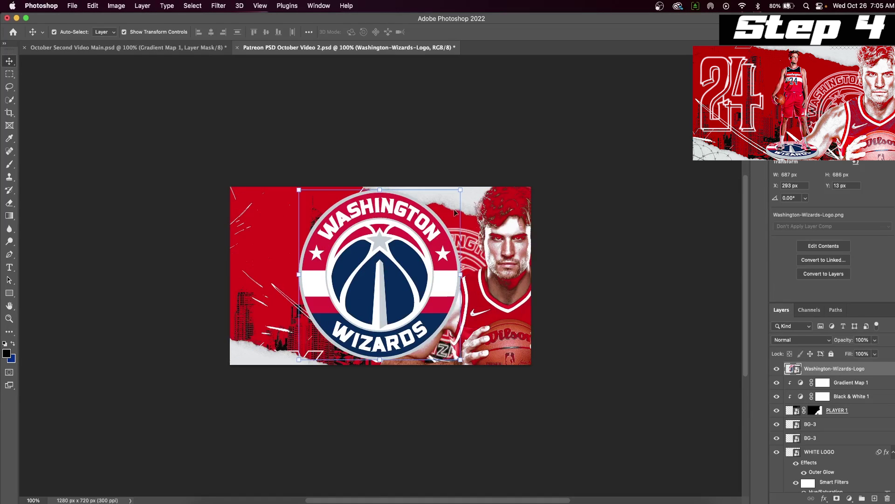
Step: Shrink the logo below the player and tilt it in perspective with a wider base
key("ctrl+t")
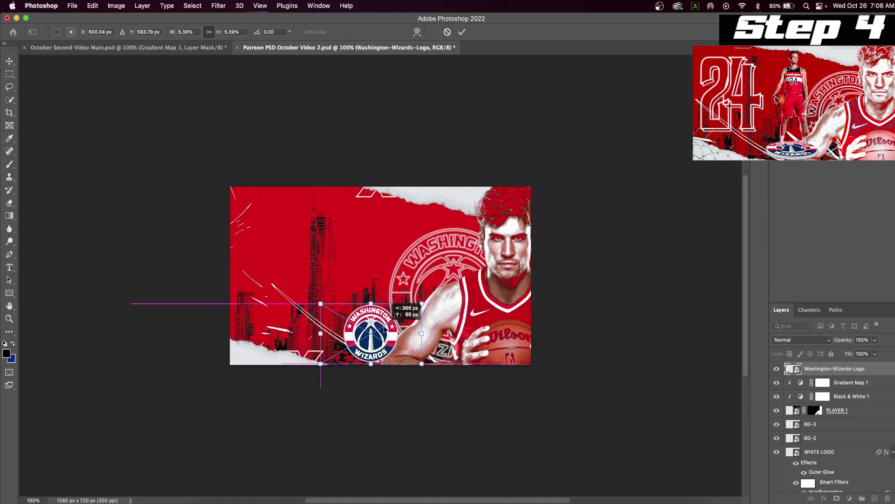
left_click_drag(399, 322, 396, 322)
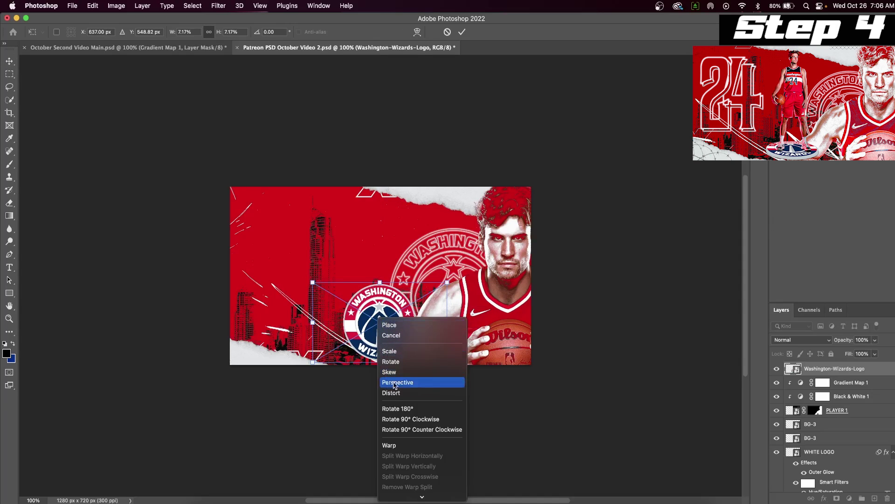
left_click(401, 384)
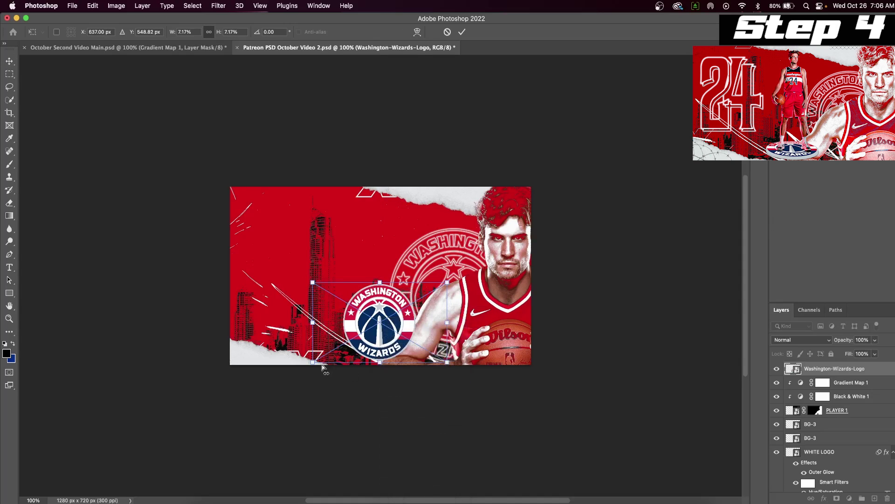
left_click_drag(312, 363, 235, 362)
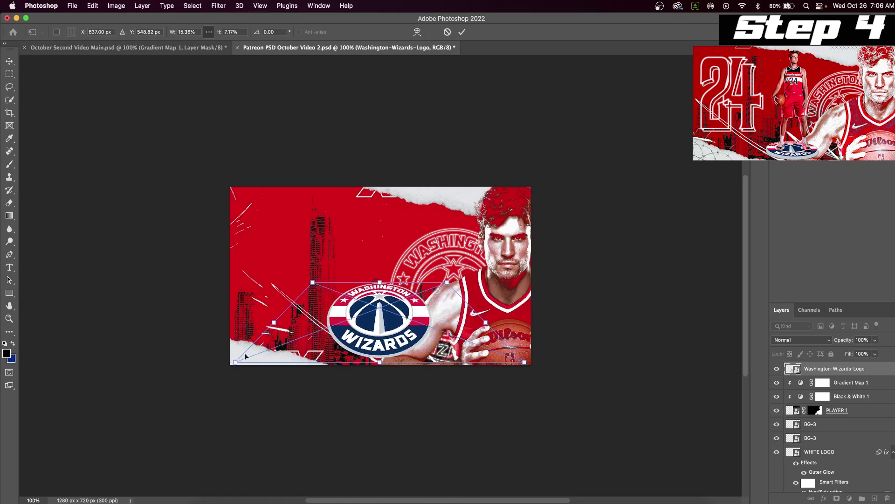
left_click_drag(524, 362, 650, 322)
left_click(463, 32)
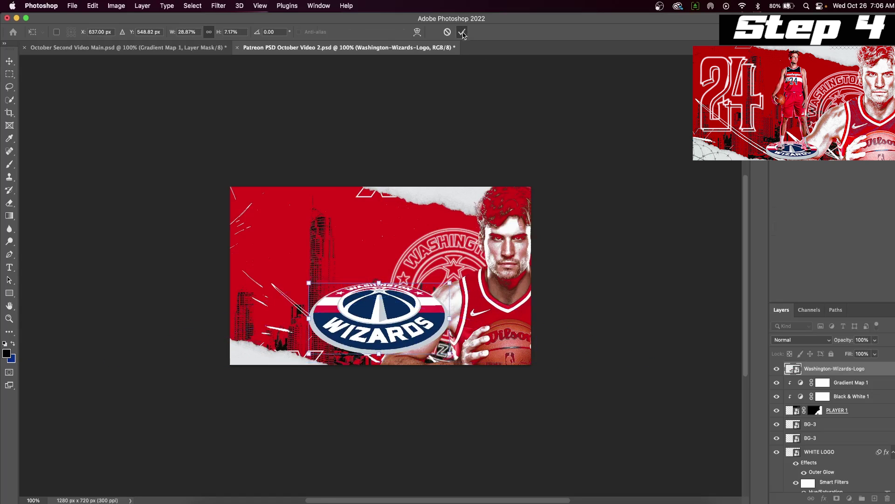
Step: Flatten the logo platform further with another perspective transform
key("ctrl+t")
left_click_drag(110, 362, 141, 362)
left_click_drag(380, 321, 380, 318)
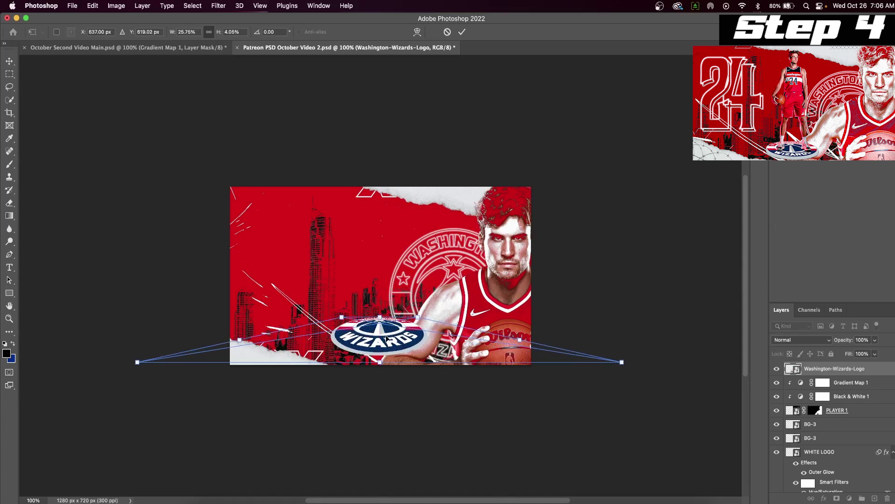
Step: Commit the logo transform and add a Drop Shadow effect to it
key("Return")
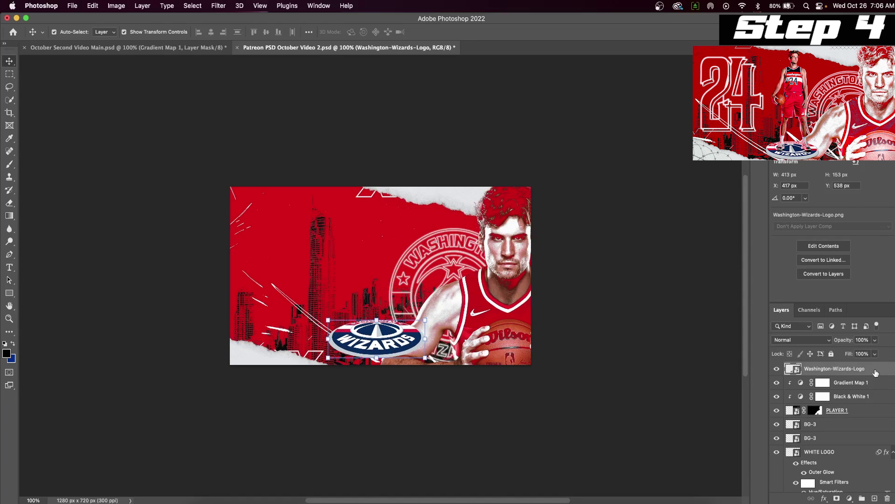
left_click(824, 498)
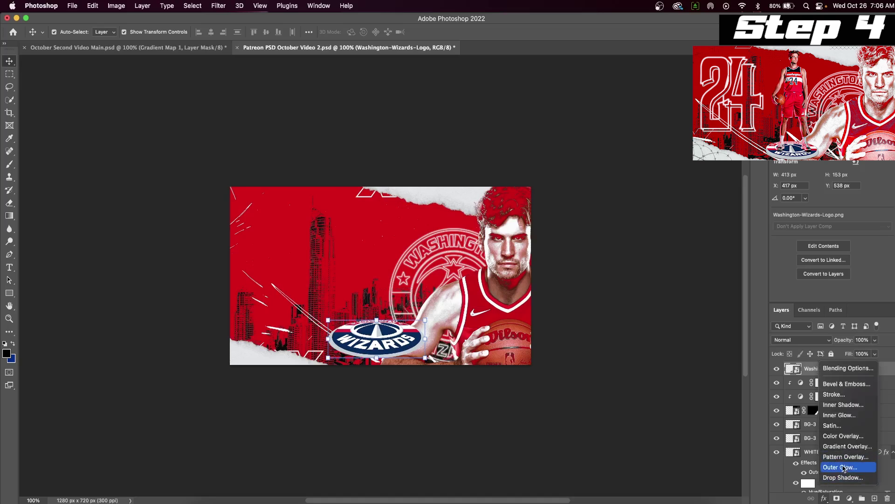
left_click(844, 478)
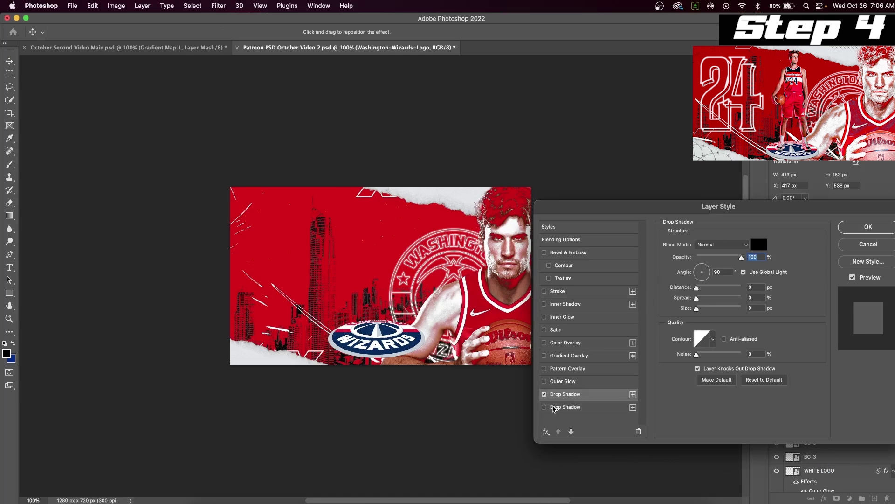
left_click_drag(697, 309, 711, 297)
Step: Set the drop shadow colour to a light grey sampled from the image
left_click(759, 244)
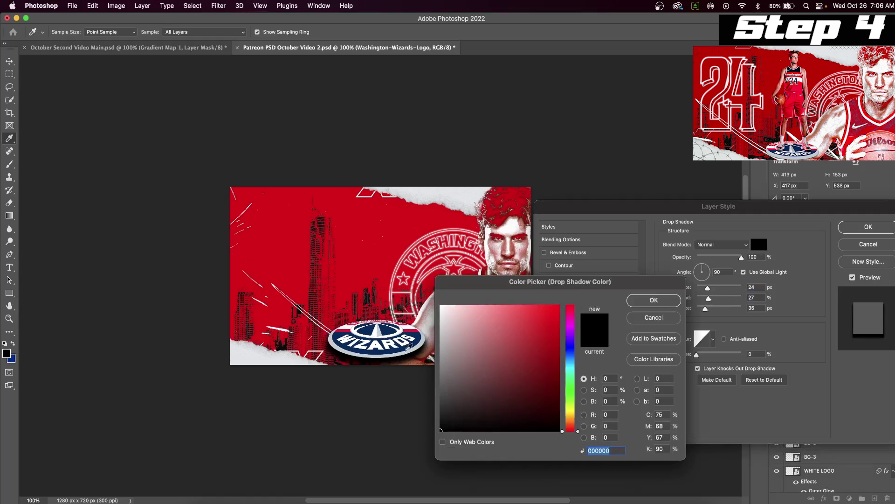
left_click(414, 348)
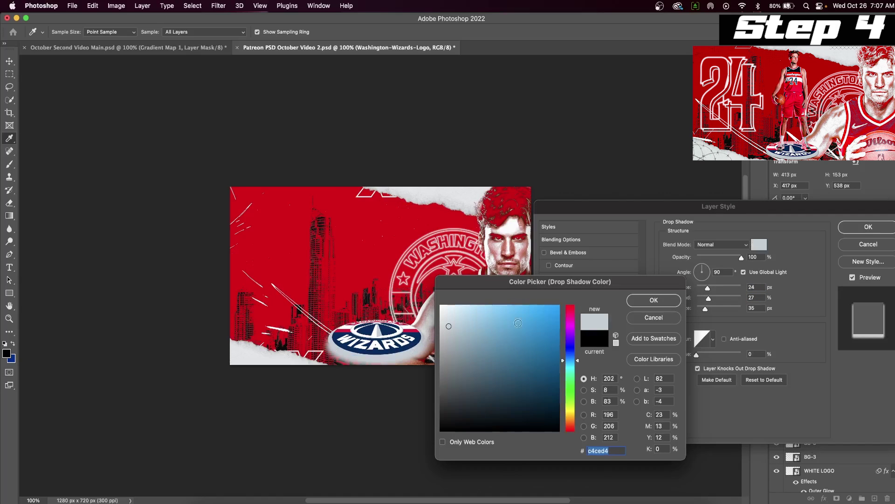
left_click(450, 339)
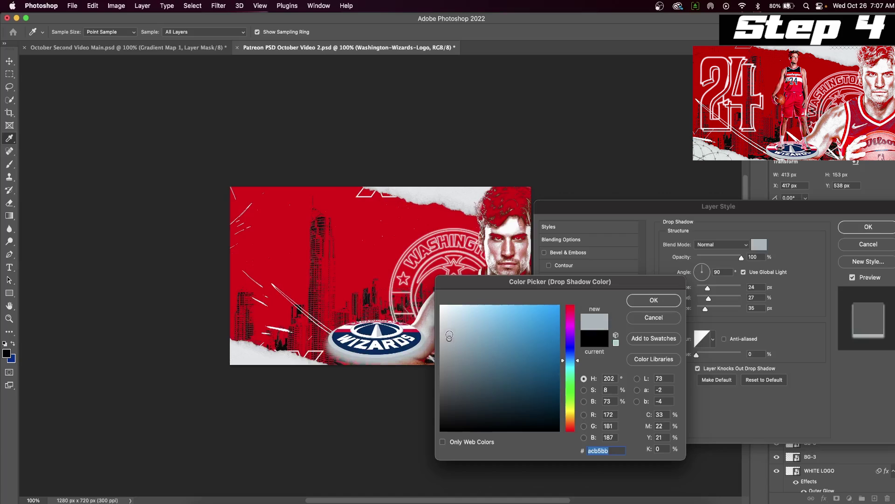
left_click_drag(449, 335, 448, 333)
left_click(649, 300)
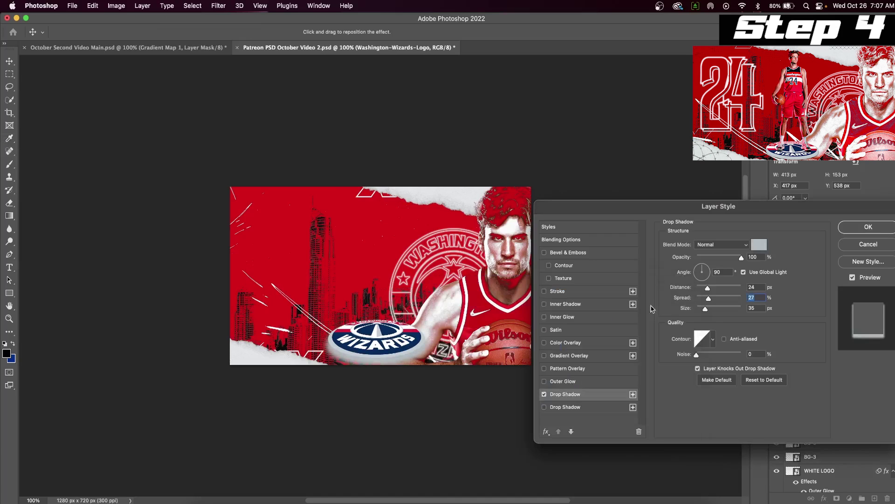
Step: Set the shadow Spread to 100%, Size to 0 and Distance to 20
mouse_move(708, 300)
left_mouse_down()
mouse_move(721, 298)
mouse_move(696, 298)
mouse_move(746, 294)
mouse_move(715, 299)
left_mouse_up()
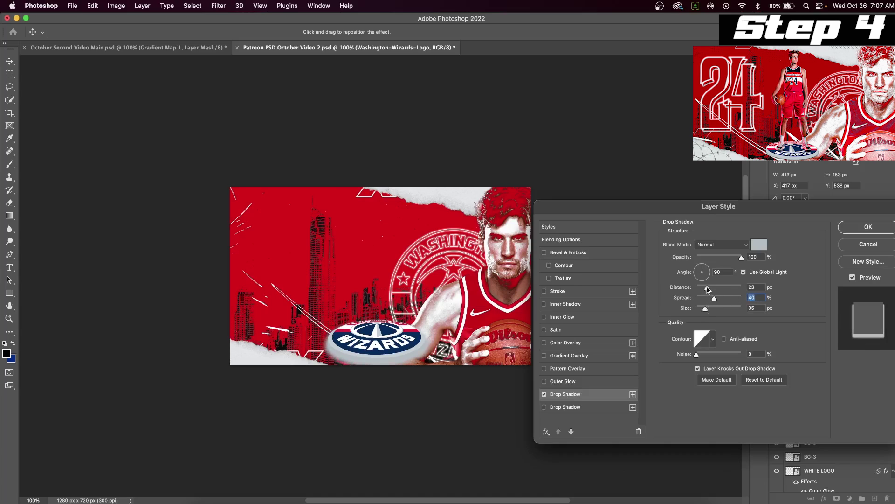
left_click_drag(708, 289, 708, 289)
key("shift+Up")
key("shift+Up")
key("shift+Up")
key("shift+Up")
key("shift+Up")
key("shift+Up")
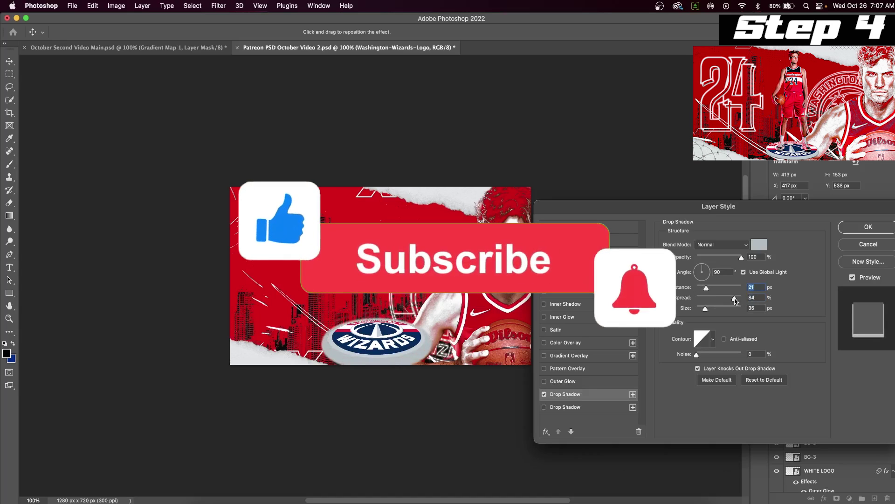
key("Tab")
type("0")
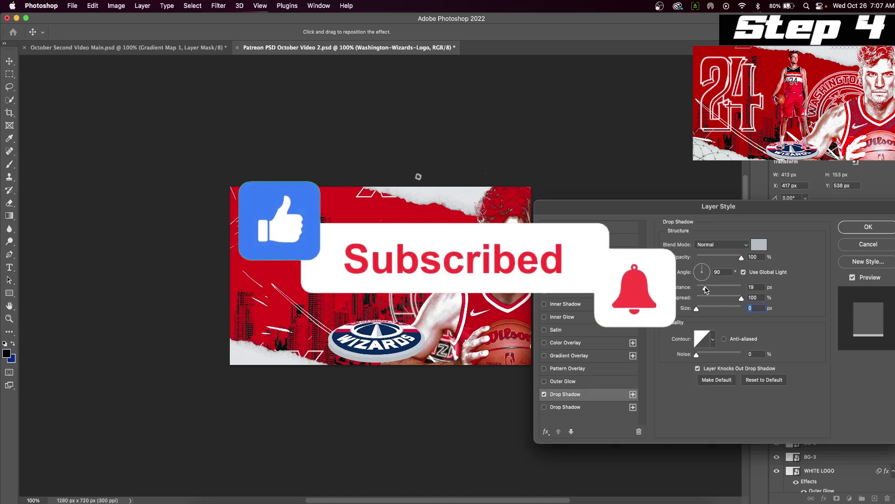
left_click(707, 289)
left_click(707, 289)
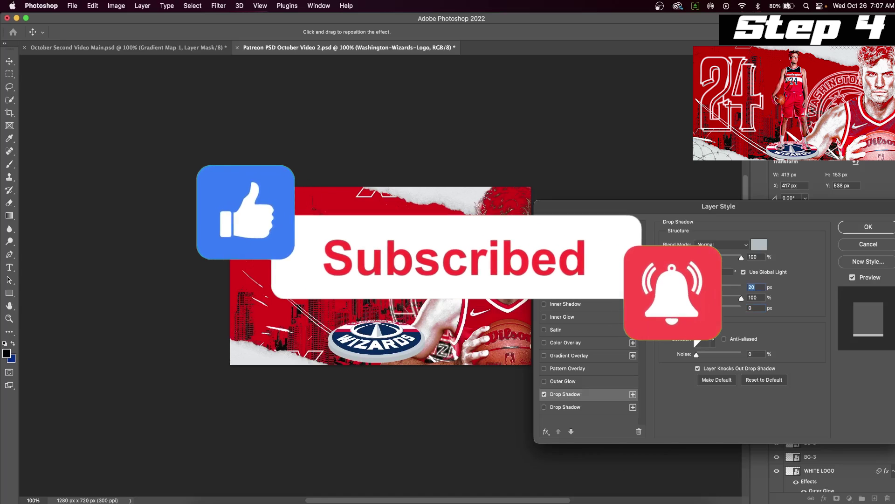
Step: Change the drop shadow colour to a darker grey
left_click(758, 244)
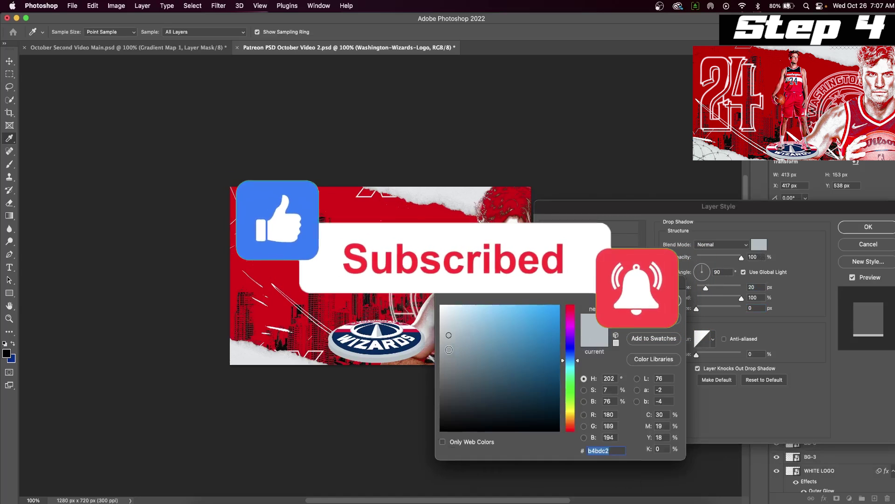
left_click(445, 360)
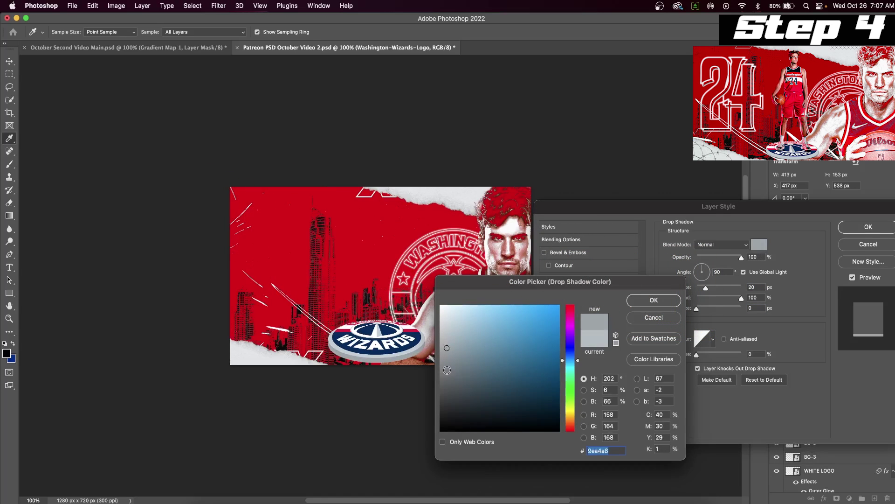
left_click(654, 300)
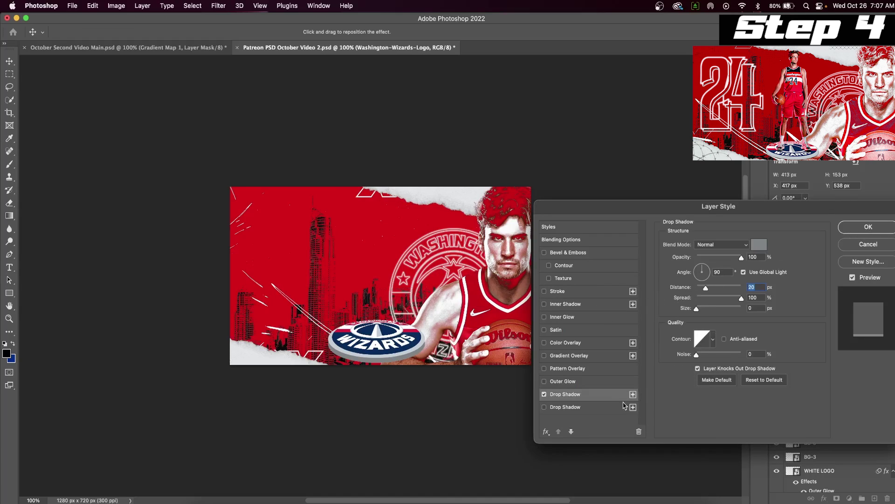
Step: Add a second drop shadow to the logo: 33 px distance, 16 px size, 52% opacity
left_click(545, 407)
left_click(574, 409)
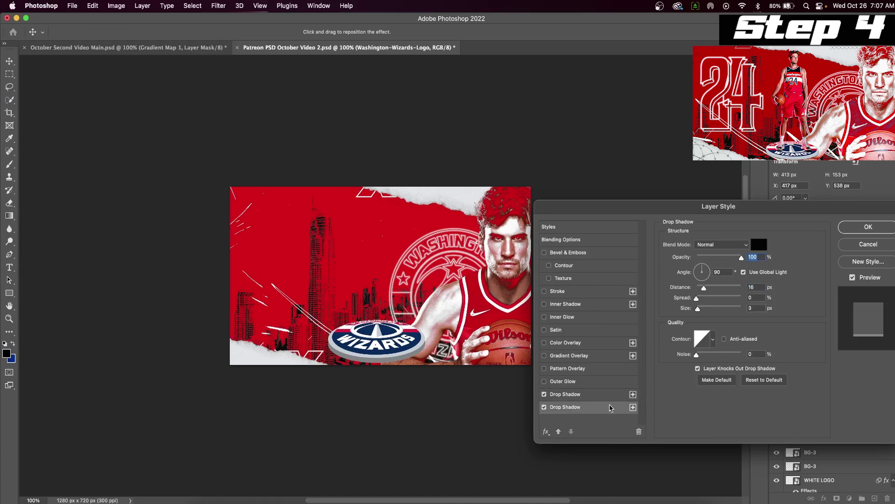
mouse_move(698, 309)
left_mouse_down()
mouse_move(717, 308)
mouse_move(715, 291)
mouse_move(699, 300)
mouse_move(702, 310)
left_mouse_up()
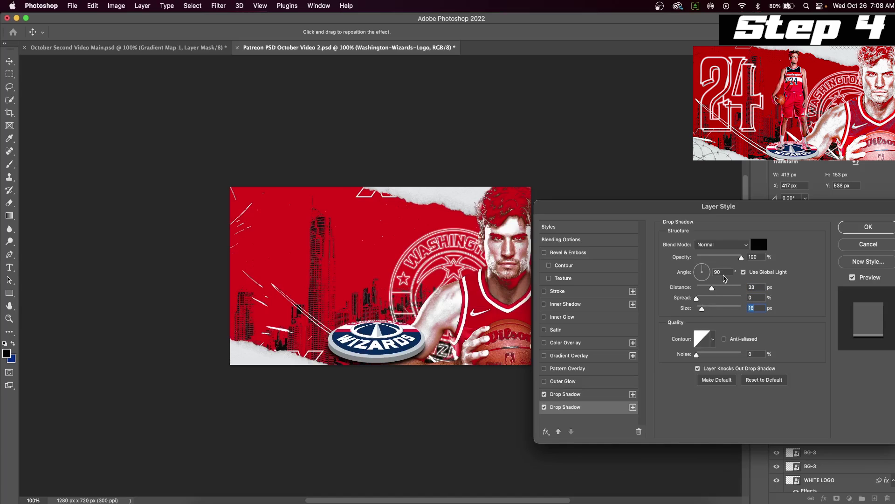
left_click_drag(730, 262, 715, 263)
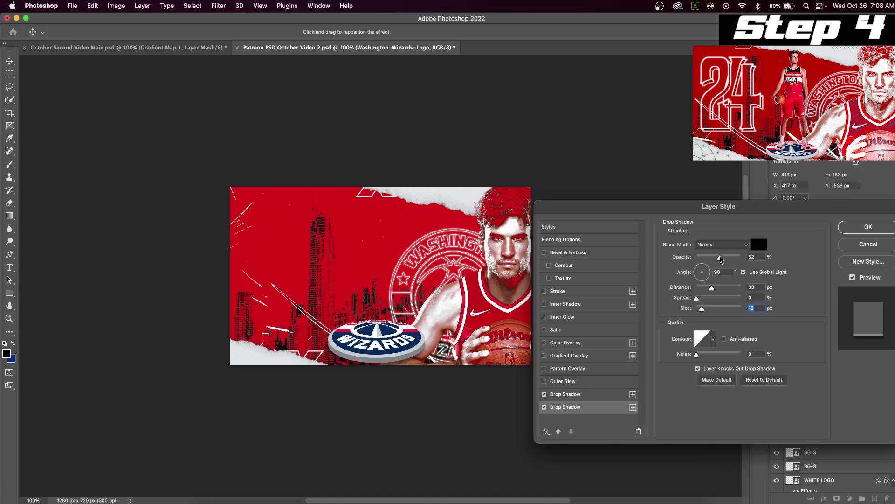
Step: Add a '24' text layer on the poster's left and scale it up
left_click(867, 229)
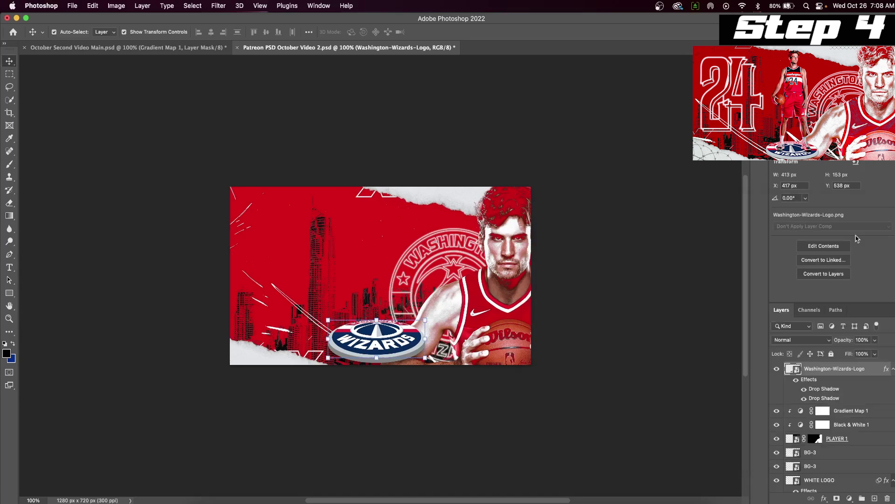
key("t")
left_click(286, 259)
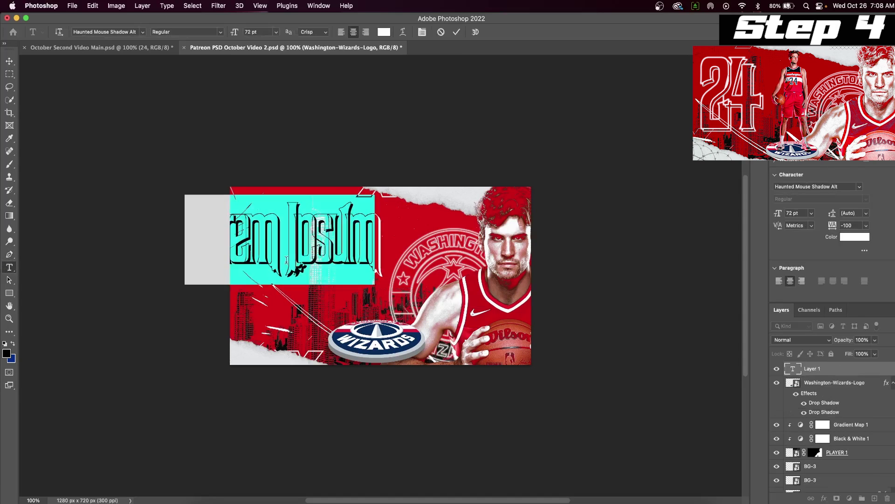
type("2")
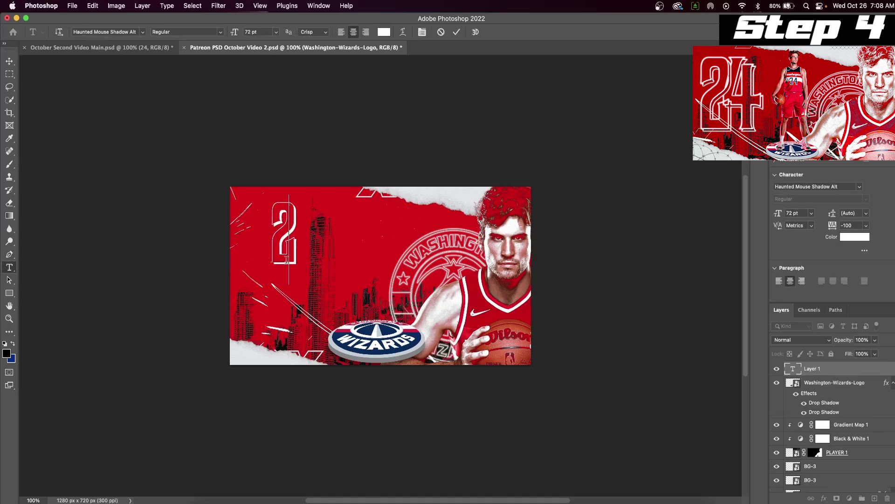
type("4")
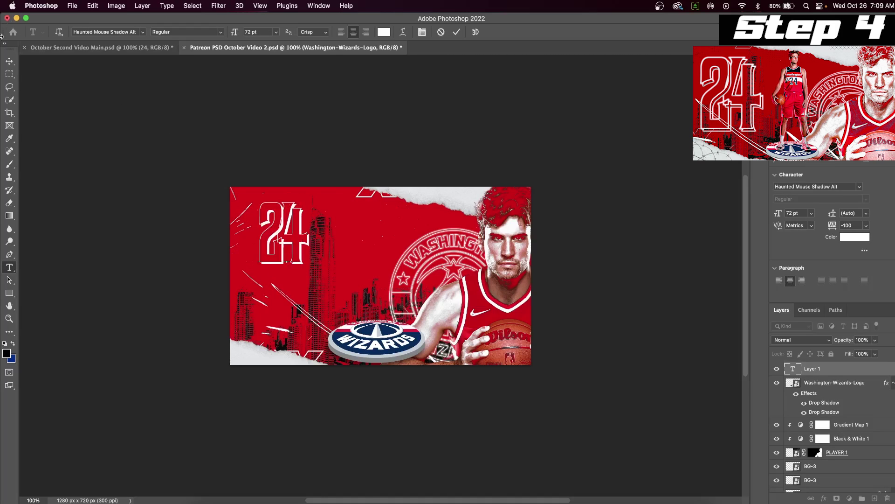
left_click(8, 62)
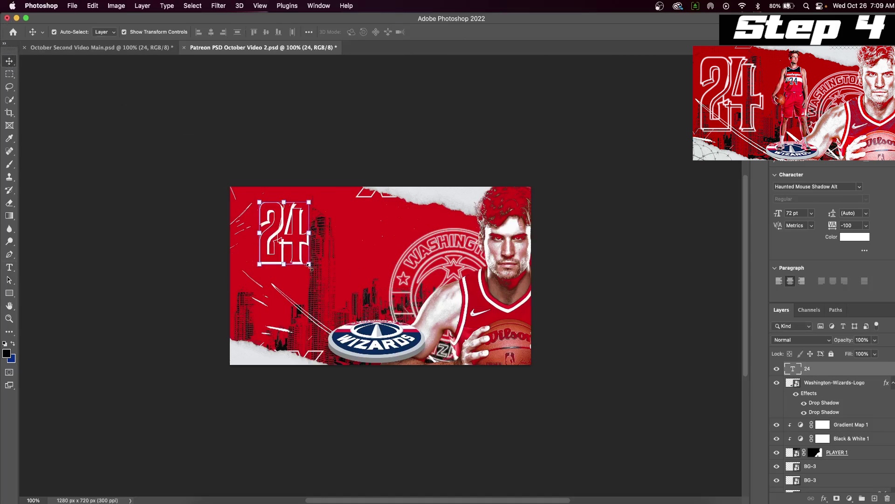
left_click_drag(309, 266, 335, 209)
mouse_move(310, 243)
left_mouse_down()
mouse_move(311, 224)
mouse_move(310, 244)
left_mouse_up()
left_click(477, 32)
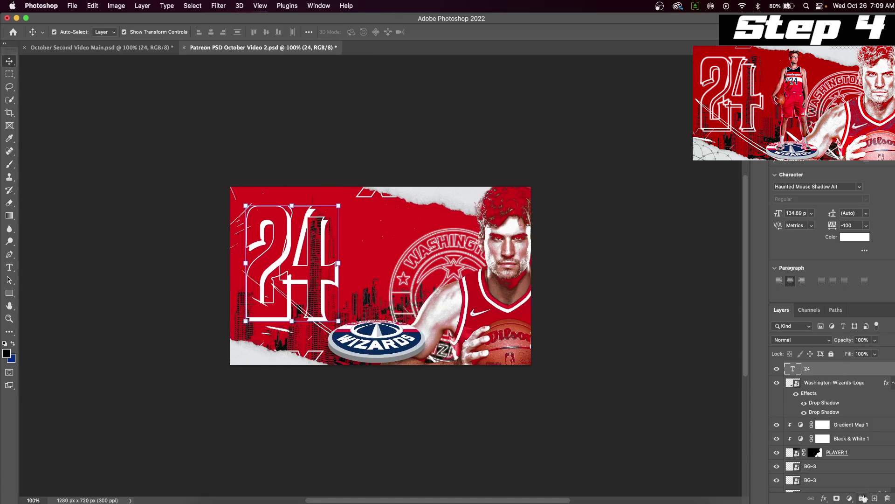
Step: Give the 24 an Outer Glow reset to default settings
left_click(825, 498)
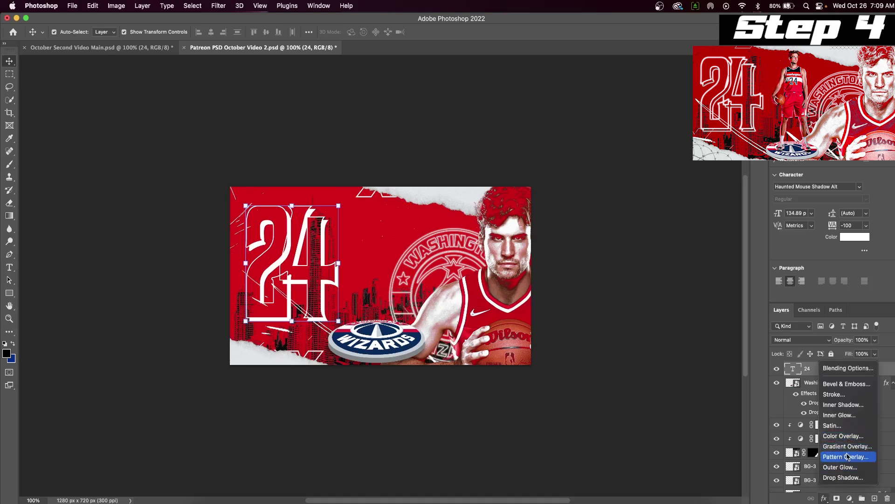
left_click(841, 467)
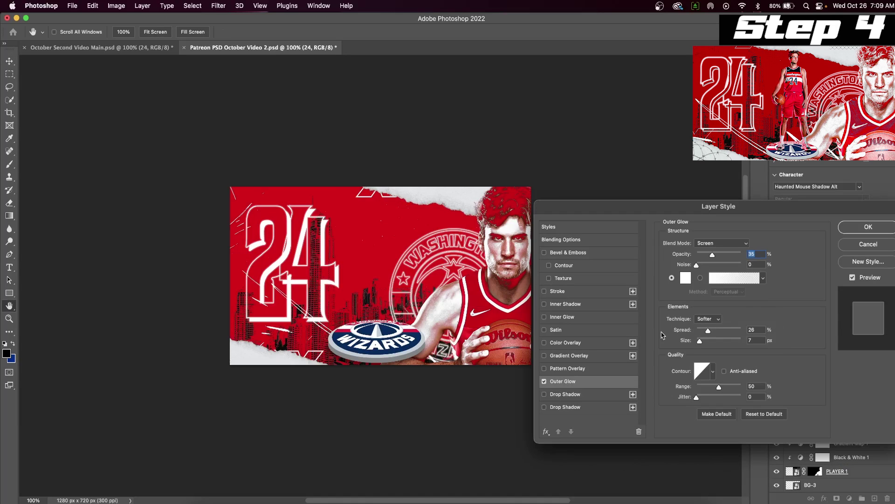
left_click(763, 415)
left_click(868, 227)
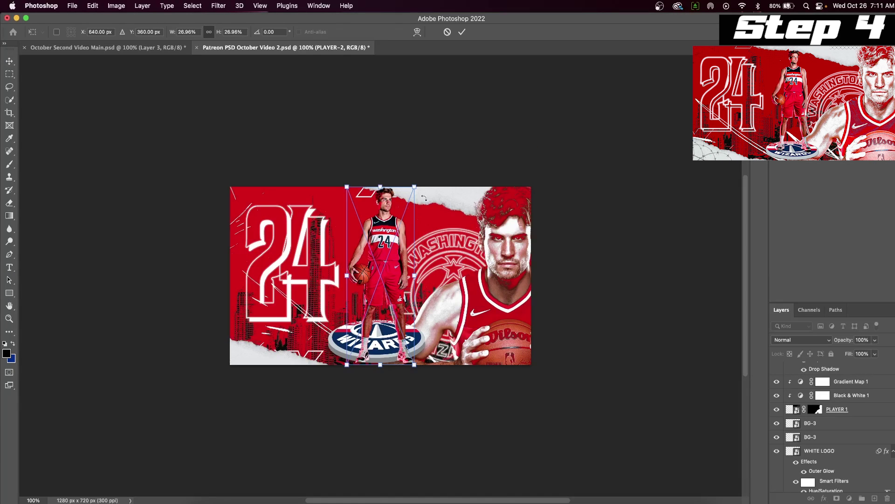
Step: Scale PLAYER-2 down to 21.97% and stand its feet on the Wizards logo platform
left_click_drag(415, 189, 408, 201)
left_click_drag(391, 257, 387, 239)
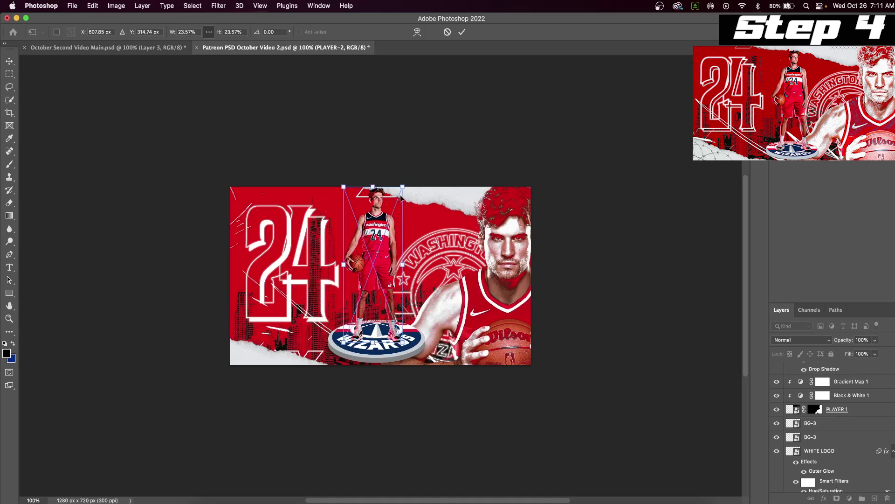
left_click_drag(404, 183, 400, 191)
left_click_drag(380, 243, 382, 245)
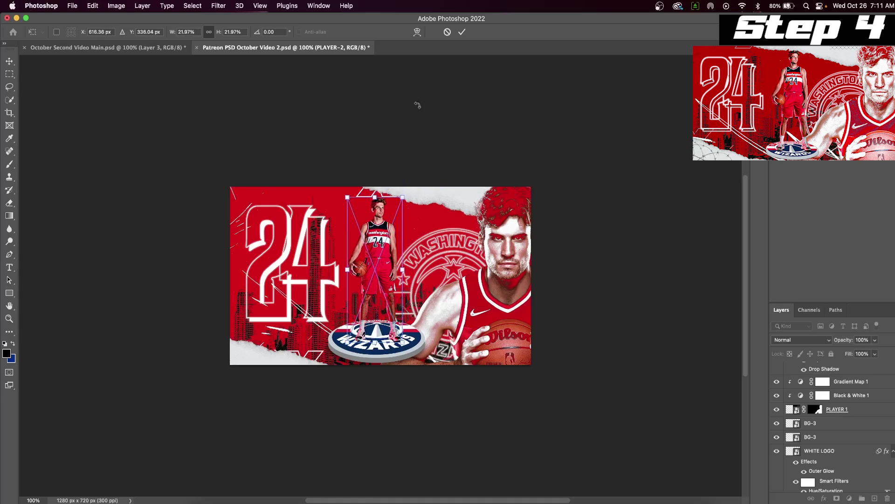
left_click(462, 33)
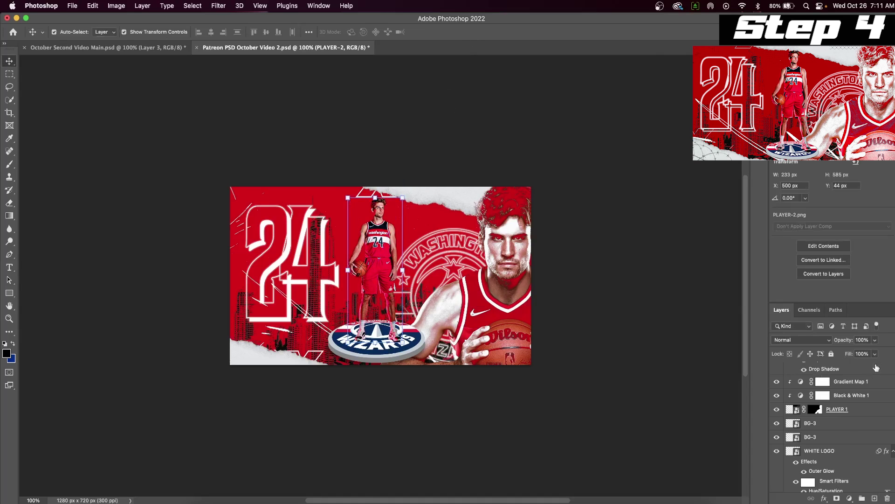
scroll(877, 368, "up", 2)
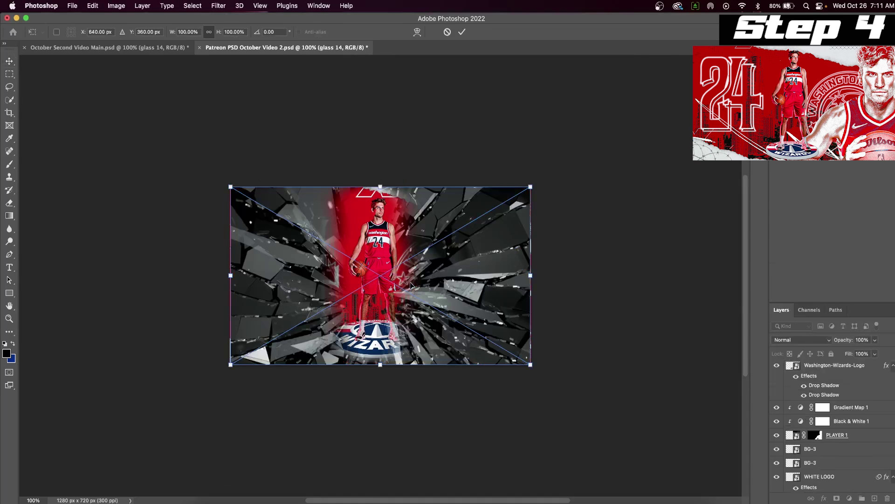
Step: Set the glass 14 layer to Lighter Color and drop OVERLAY 1.png onto the poster
left_click(462, 32)
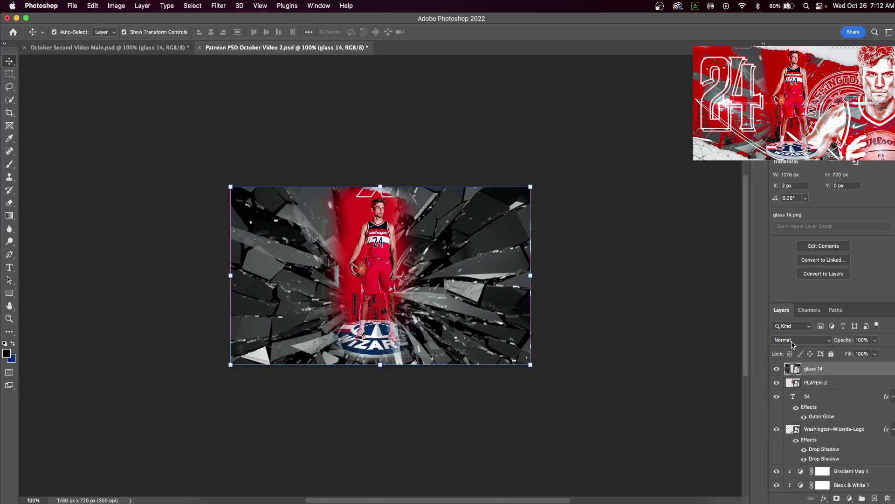
left_click(812, 341)
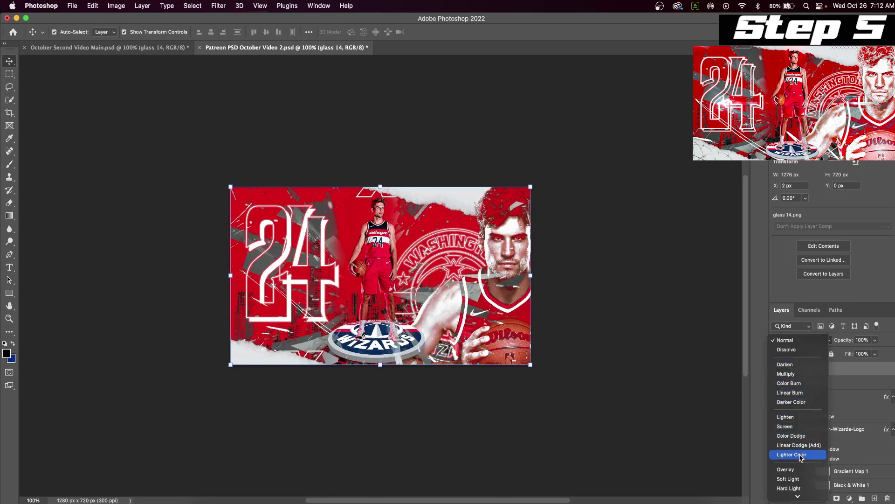
left_click(801, 455)
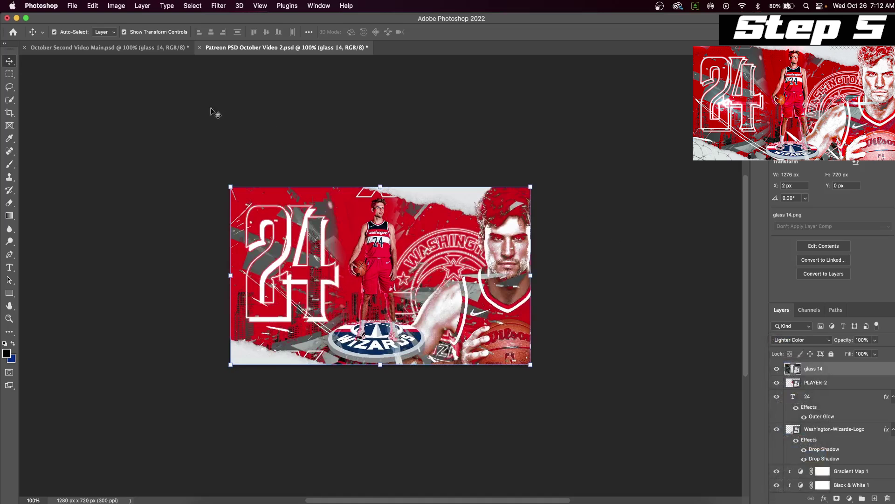
left_click(200, 497)
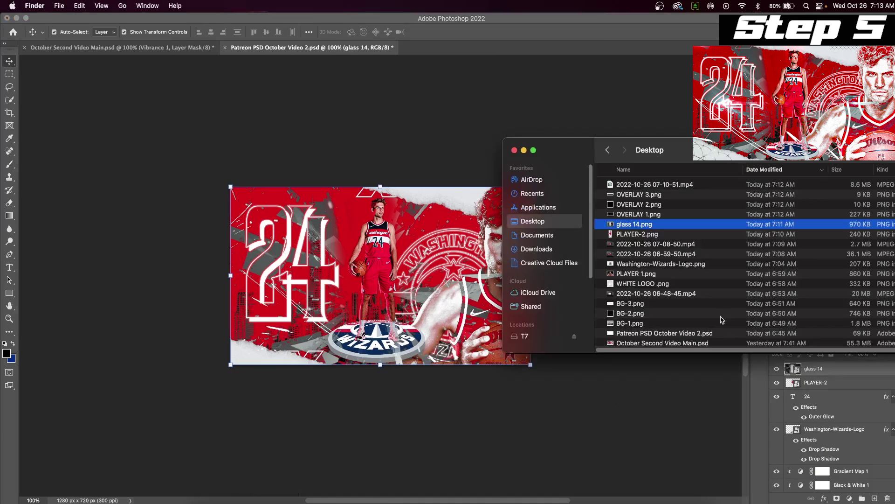
left_click_drag(651, 214, 375, 294)
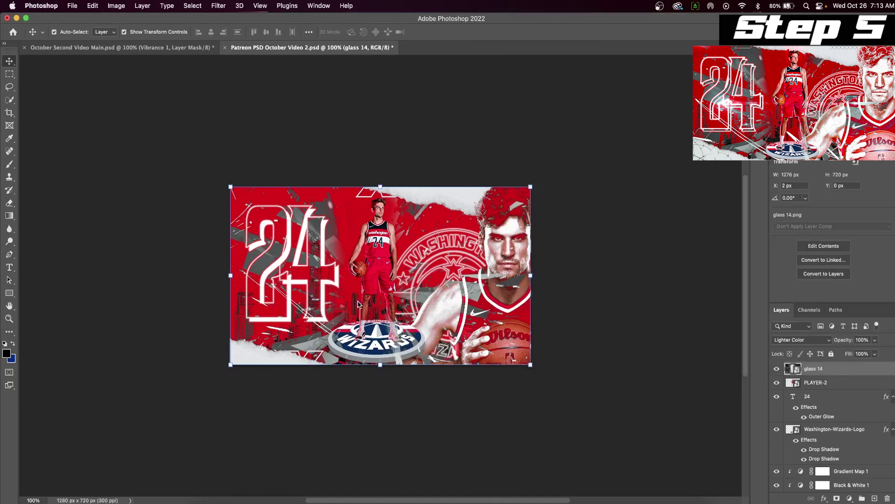
Step: Blend the OVERLAY 1 layer with Linear Dodge (Add)
left_click(461, 31)
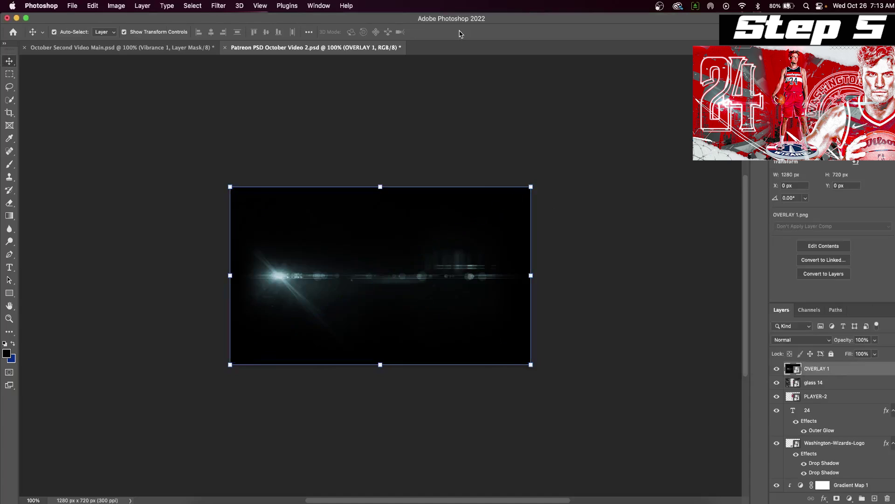
left_click(812, 343)
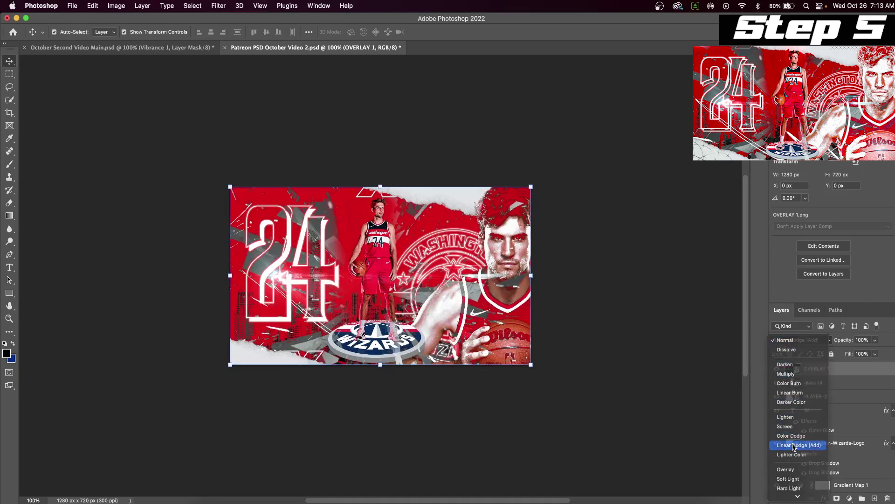
left_click(794, 446)
Step: Place OVERLAY 2 in Screen mode, stretched wider and moved down-left
left_click(204, 499)
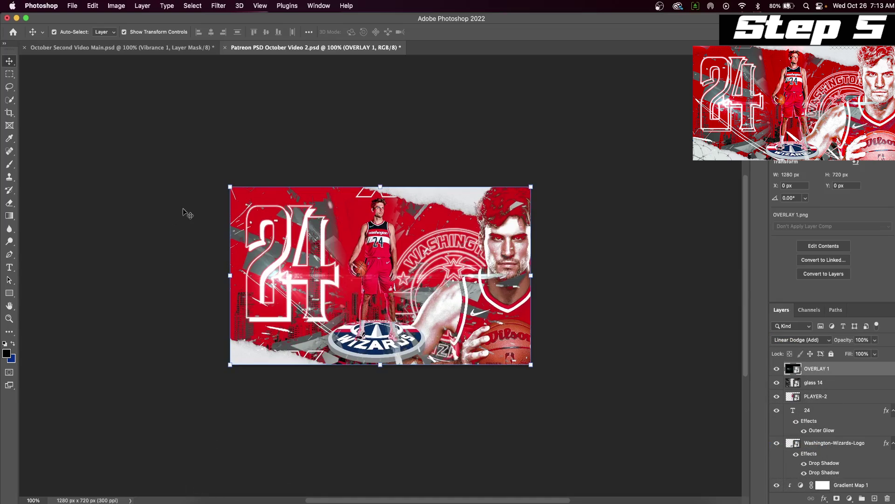
left_click_drag(639, 205, 430, 267)
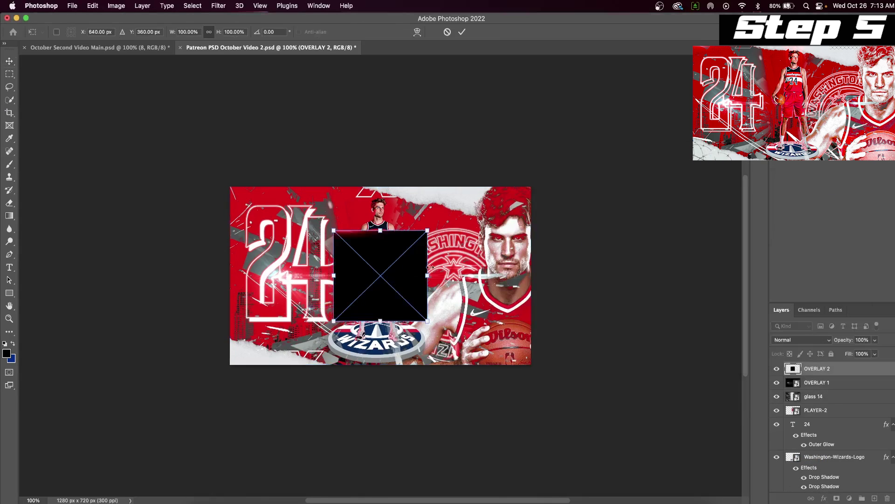
left_click(461, 32)
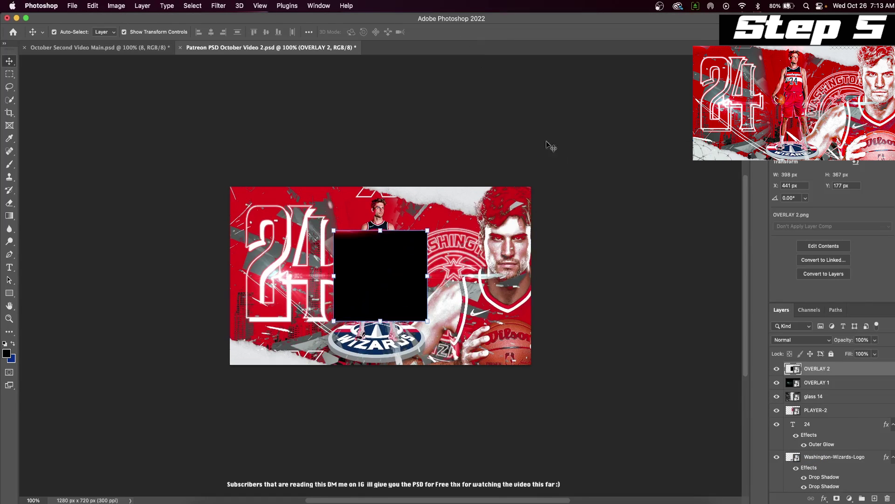
left_click(802, 340)
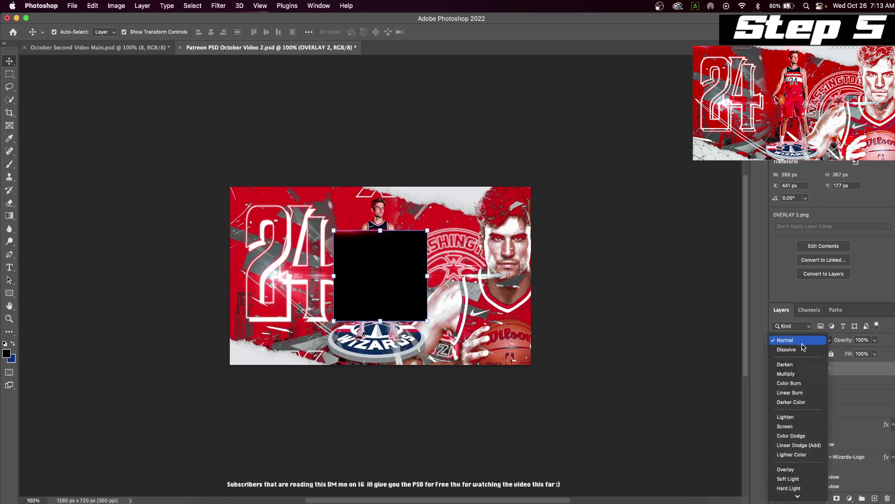
left_click(796, 431)
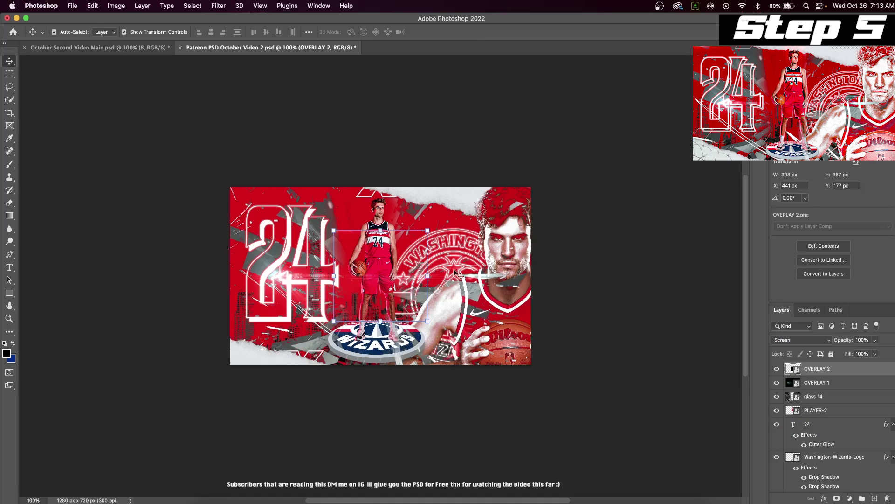
left_click_drag(432, 277, 491, 276)
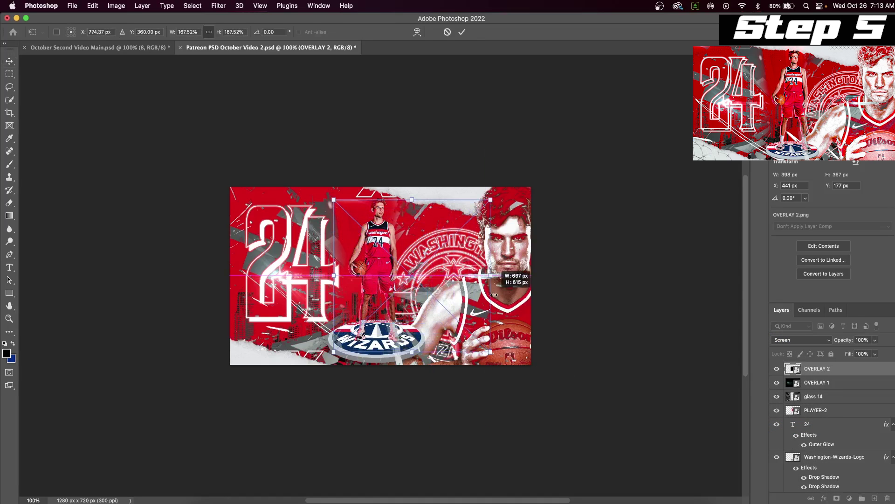
left_click_drag(418, 256, 396, 316)
left_click(461, 31)
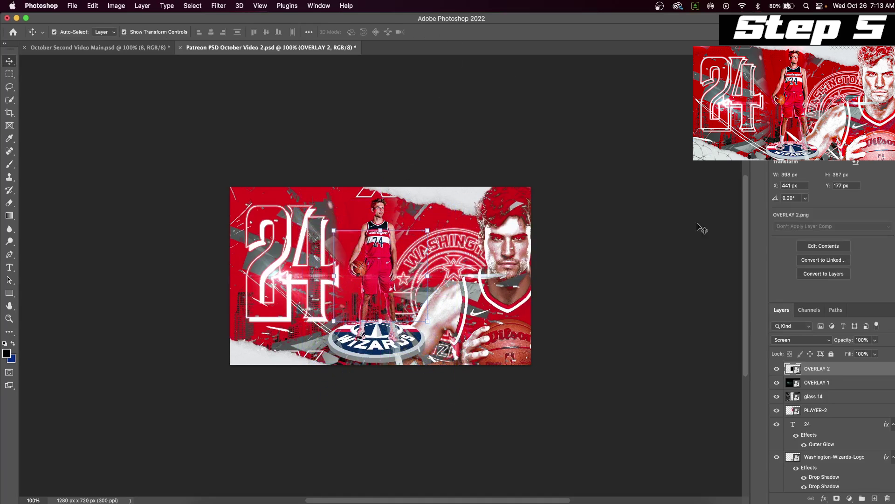
Step: Delete the OVERLAY 2 layer and place OVERLAY 3.png along the poster's top edge
left_click_drag(846, 372, 887, 498)
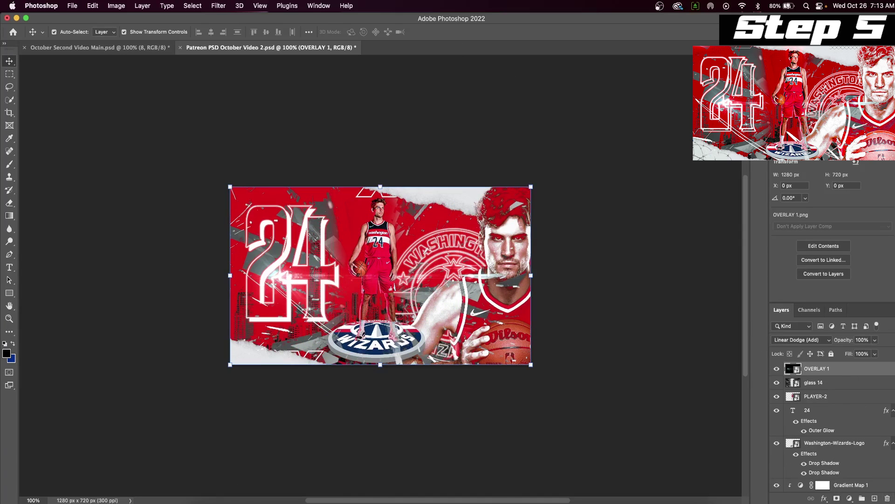
left_click(203, 497)
left_click_drag(639, 194, 443, 222)
left_click_drag(391, 282, 391, 210)
left_click(462, 32)
left_click(801, 339)
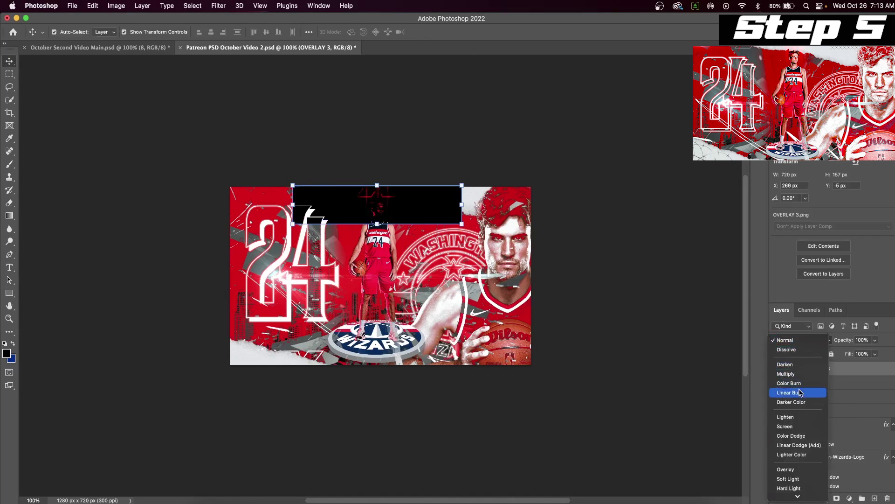